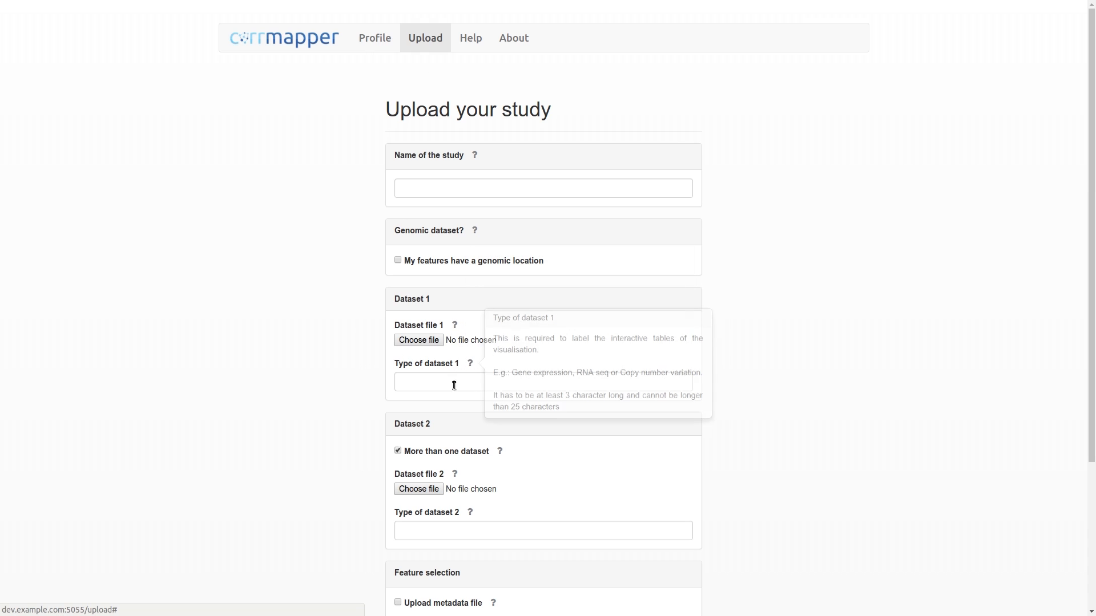
# - Name the study breast cancer study
pyautogui.moveTo(497, 452)
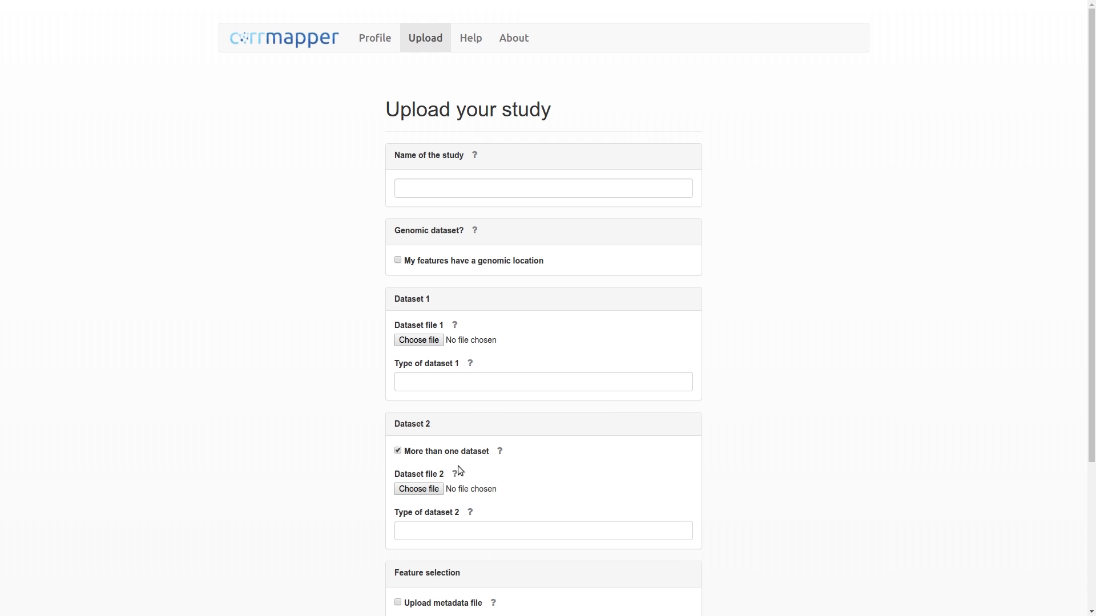
pyautogui.moveTo(457, 474)
pyautogui.click(410, 192)
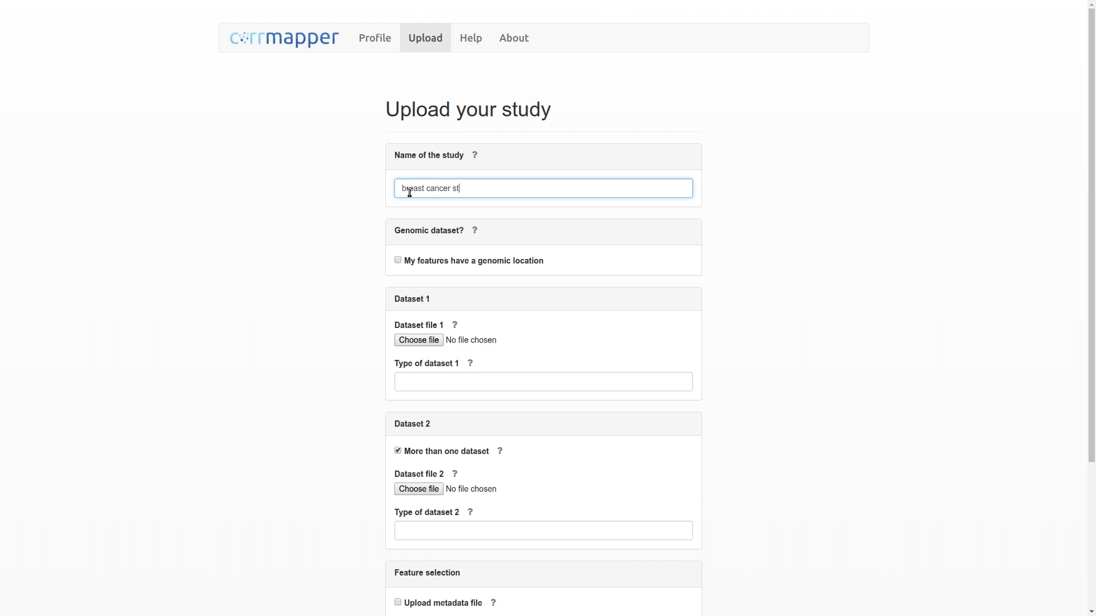
# - Enter gene expression and CNA as the types of datasets 1 and 2, attaching chinGEfileT.txt and chinBACfileT.txt
pyautogui.click(409, 380)
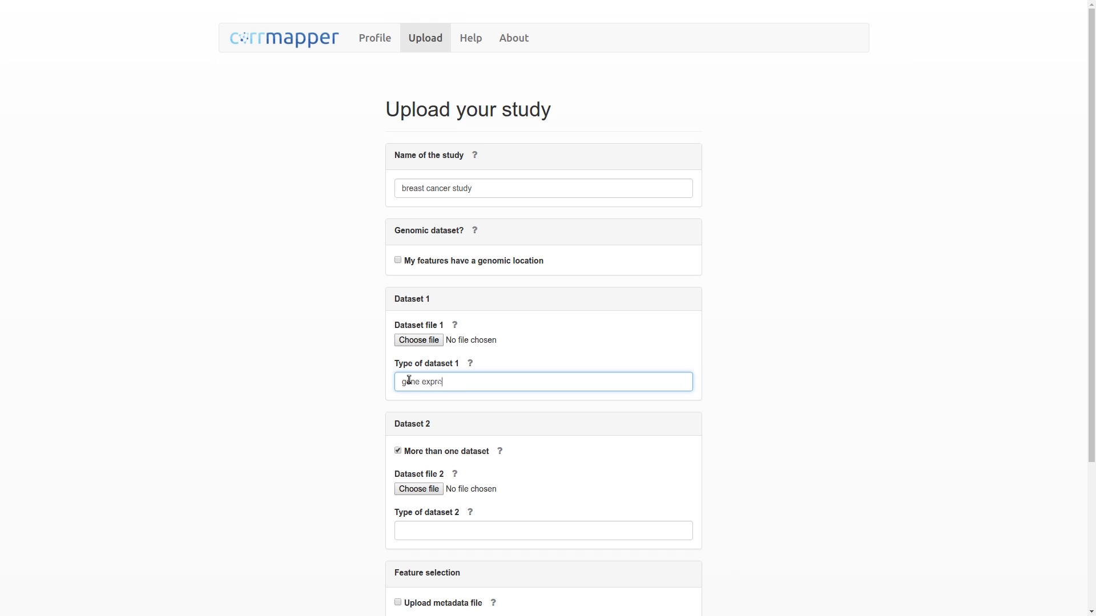
pyautogui.click(409, 527)
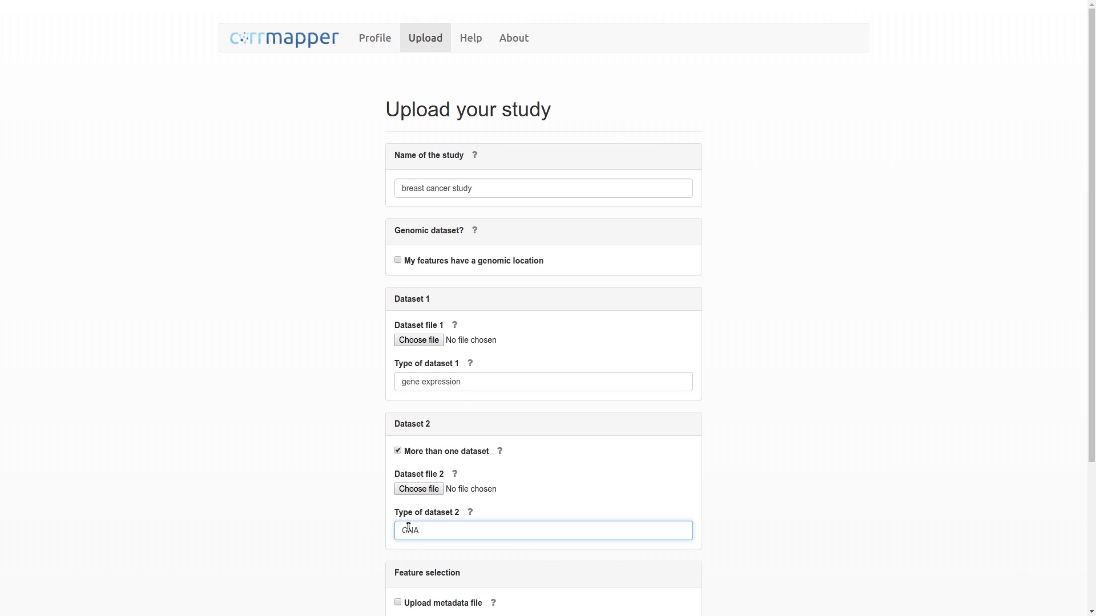
pyautogui.click(348, 361)
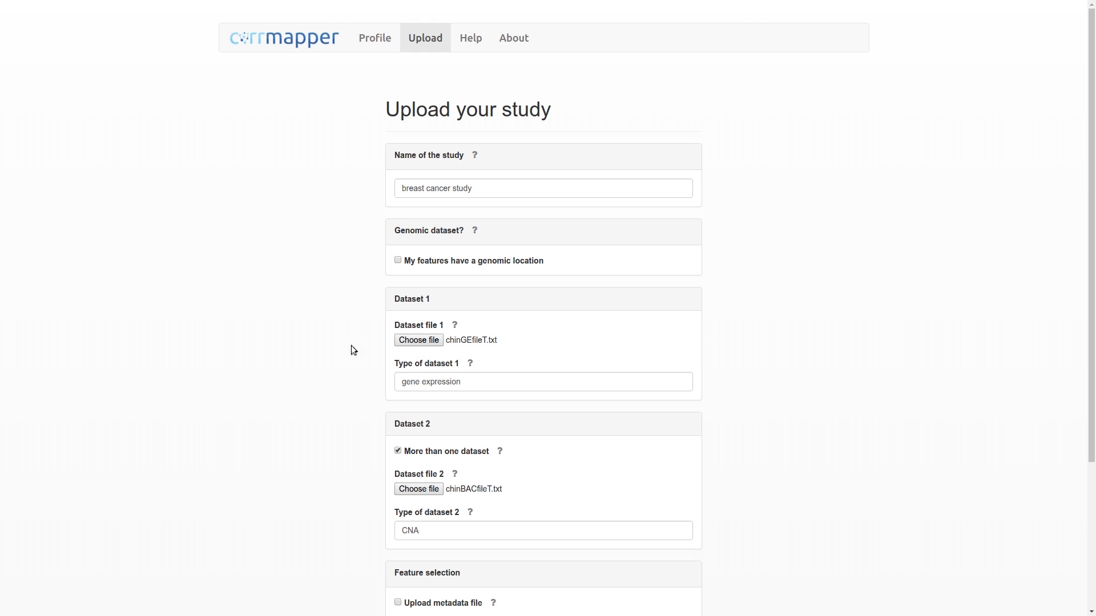
# - Enable metadata upload and attach metadata.csv as the metadata file
pyautogui.scroll(-4, 387, 442)
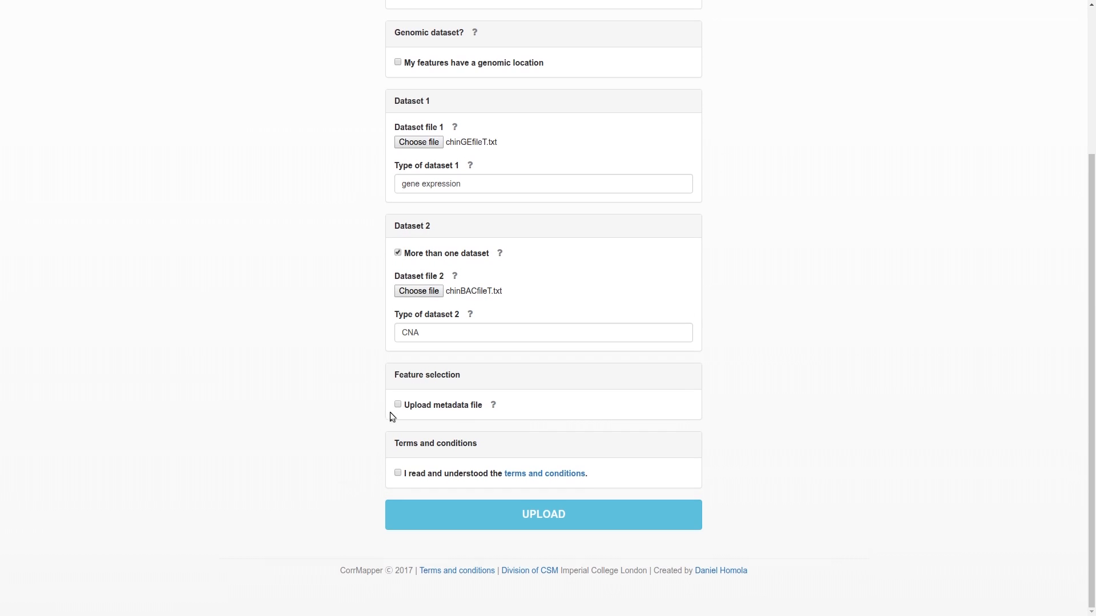
pyautogui.click(398, 405)
pyautogui.scroll(-1, 378, 407)
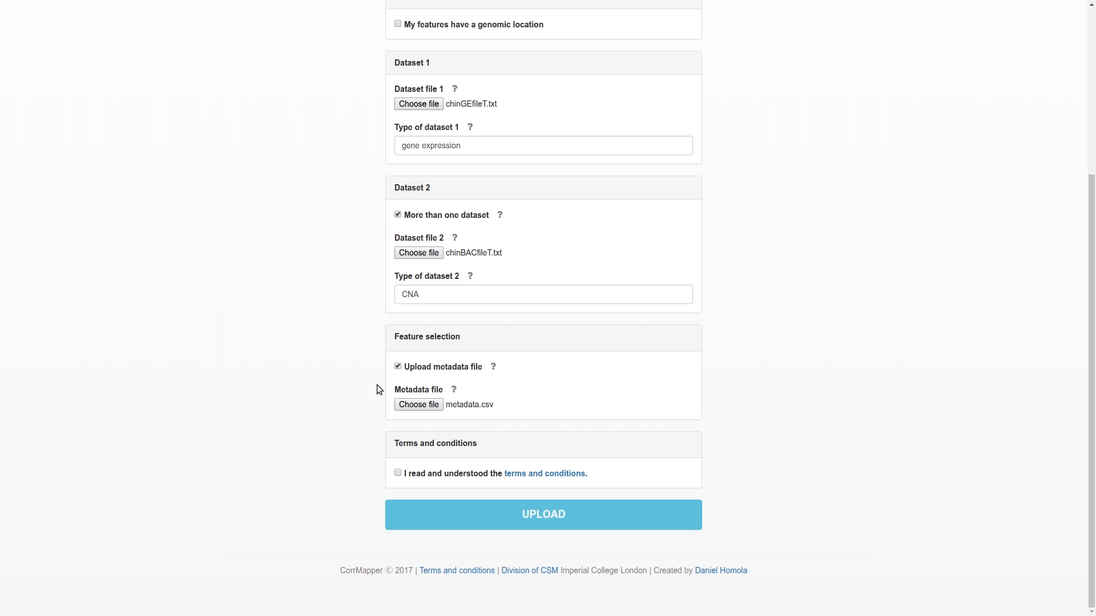
# - Mark the features as having a genomic location and choose Human - hg38 as the species
pyautogui.scroll(4, 377, 385)
pyautogui.moveTo(475, 232)
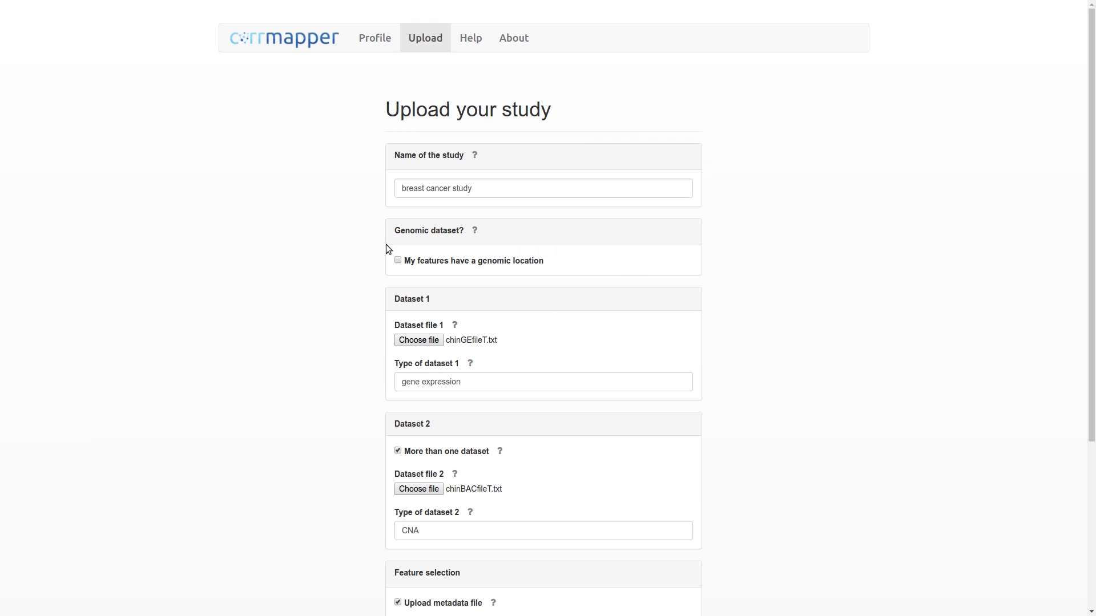
pyautogui.click(398, 262)
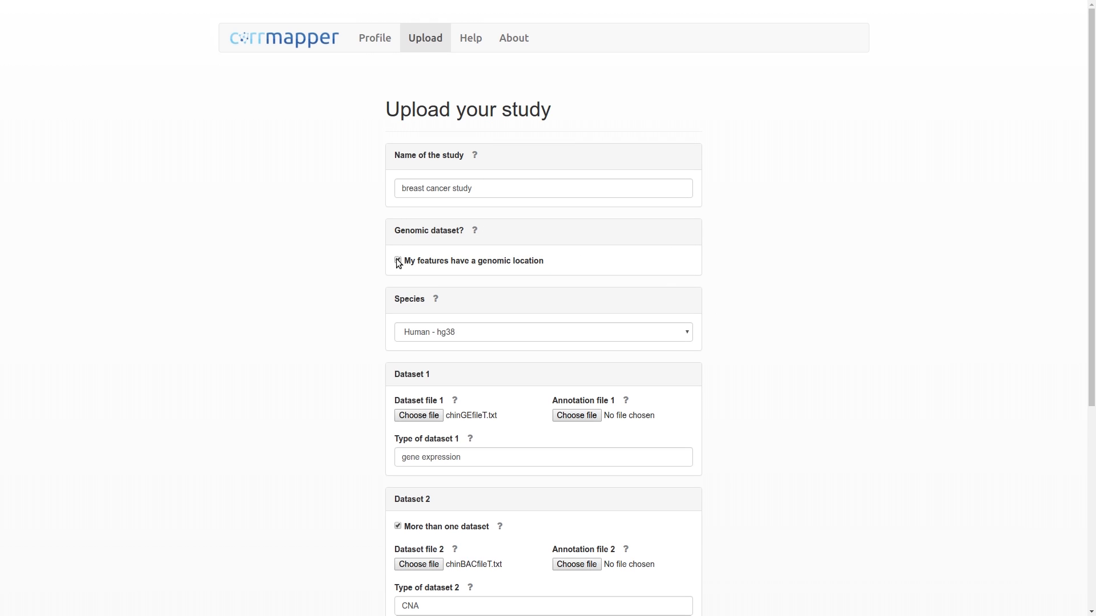
pyautogui.click(474, 333)
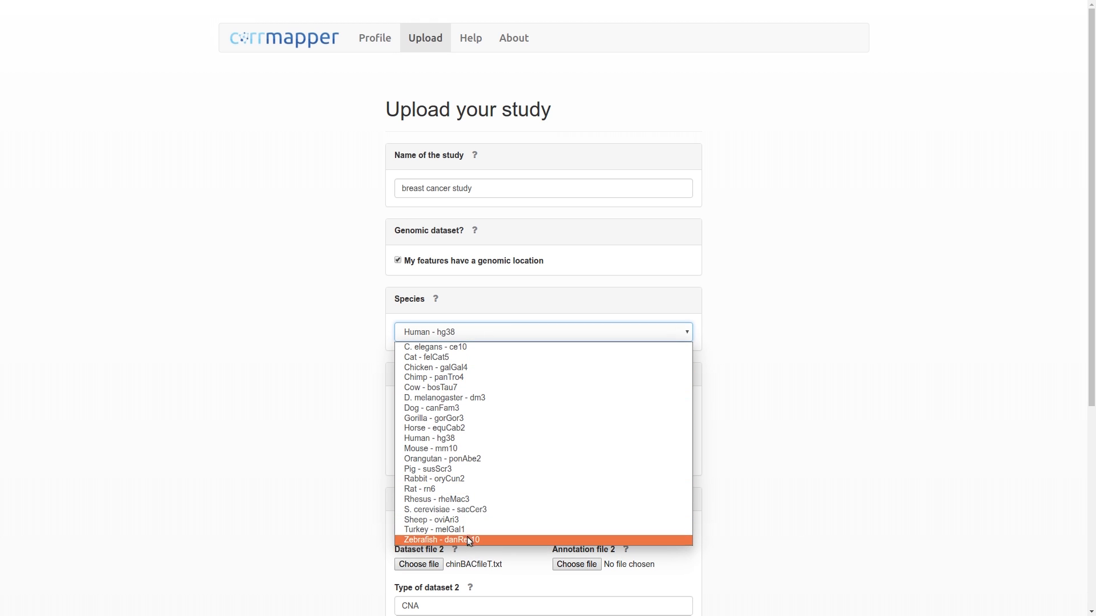
pyautogui.click(448, 438)
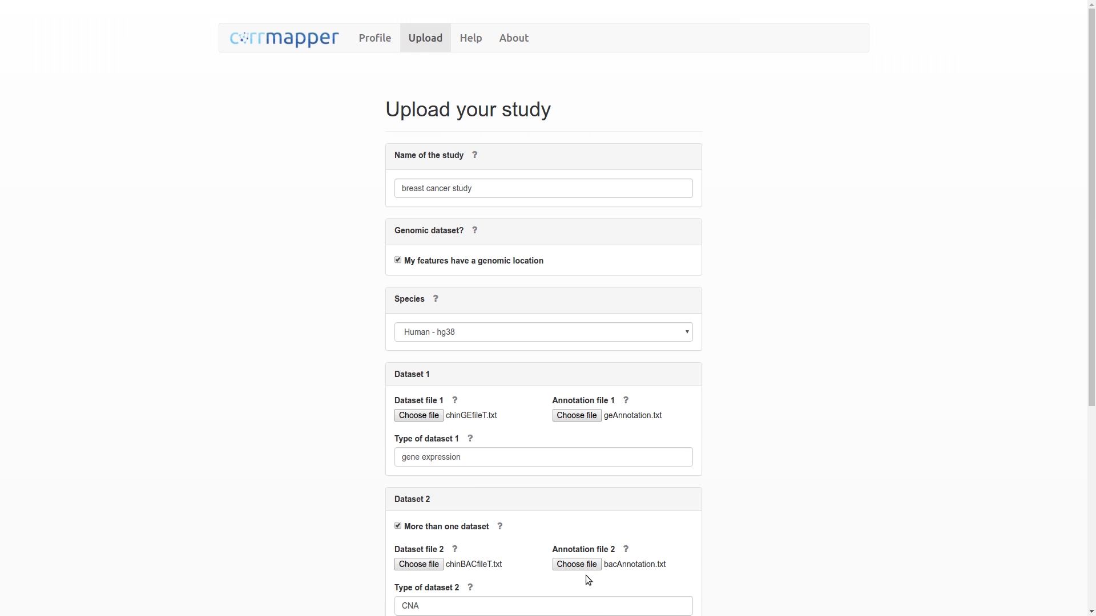
# - Attach geAnnotation.txt and bacAnnotation.txt as annotation files, accept the terms and conditions, and upload the study
pyautogui.scroll(-4, 586, 575)
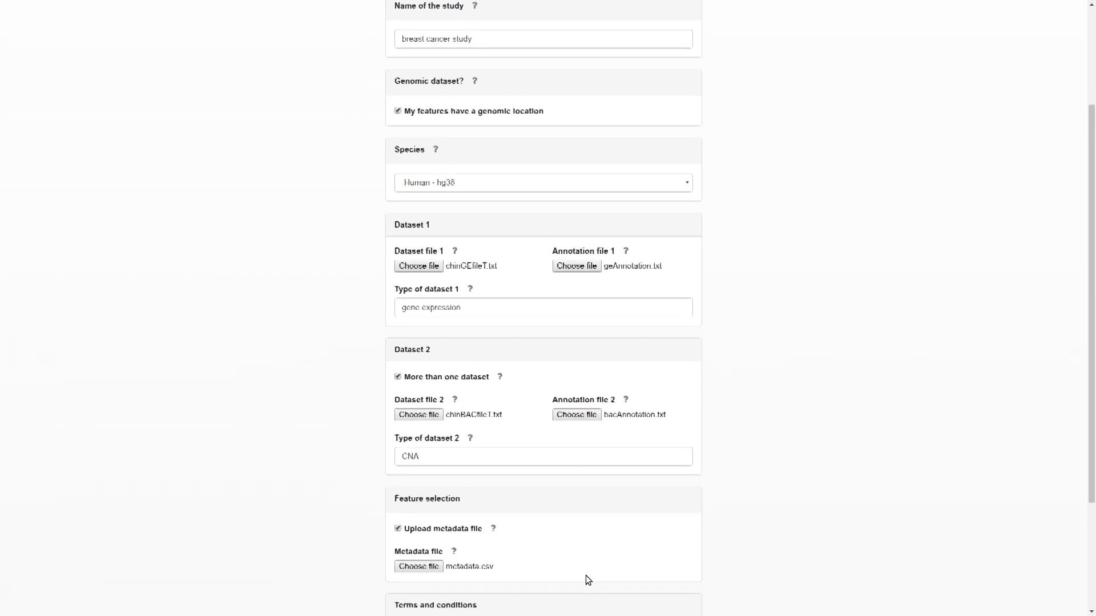
pyautogui.click(397, 574)
pyautogui.scroll(-1, 400, 574)
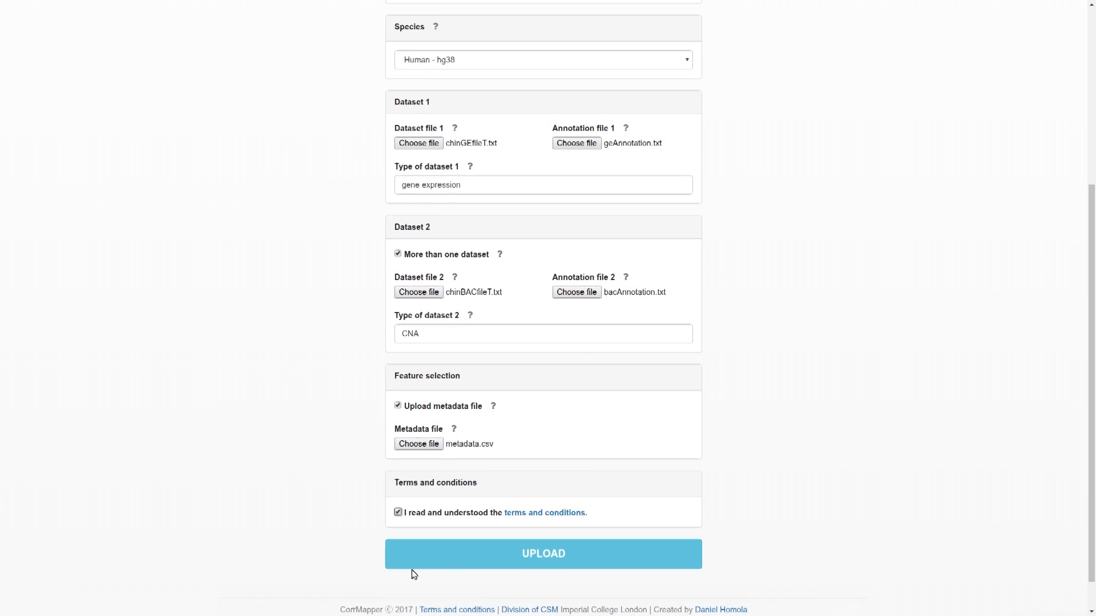
pyautogui.click(439, 557)
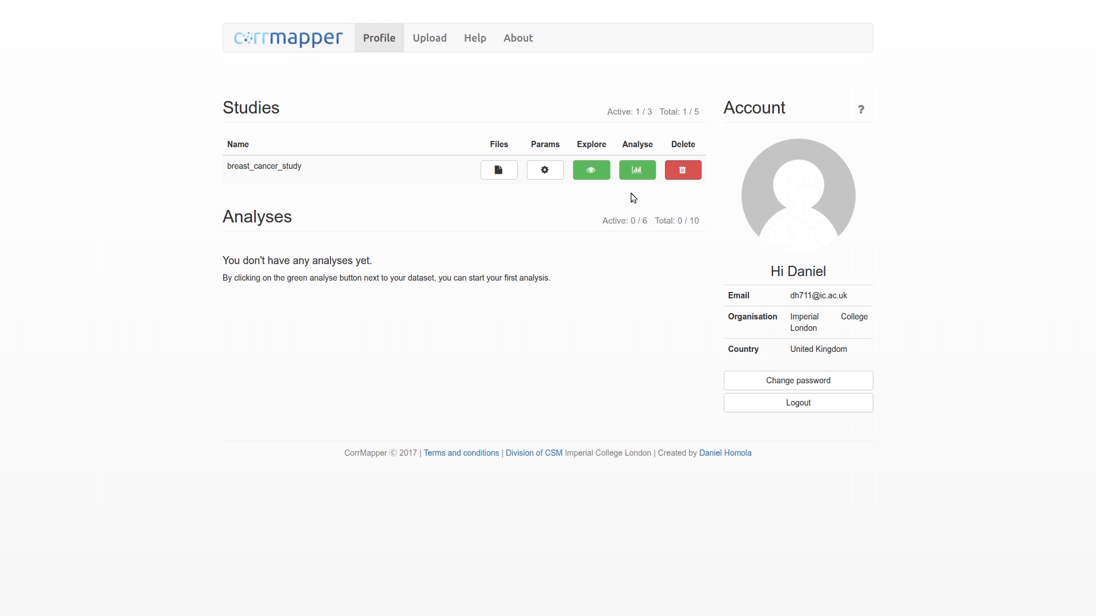
# - Open the metadata explorer for breast_cancer_study
pyautogui.click(594, 171)
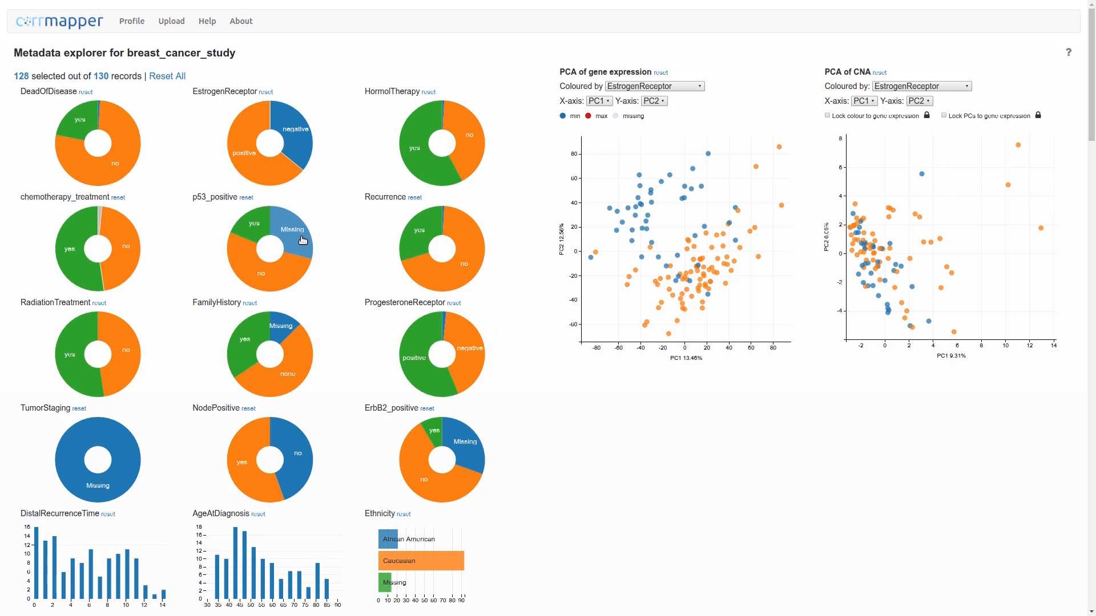
pyautogui.moveTo(243, 224)
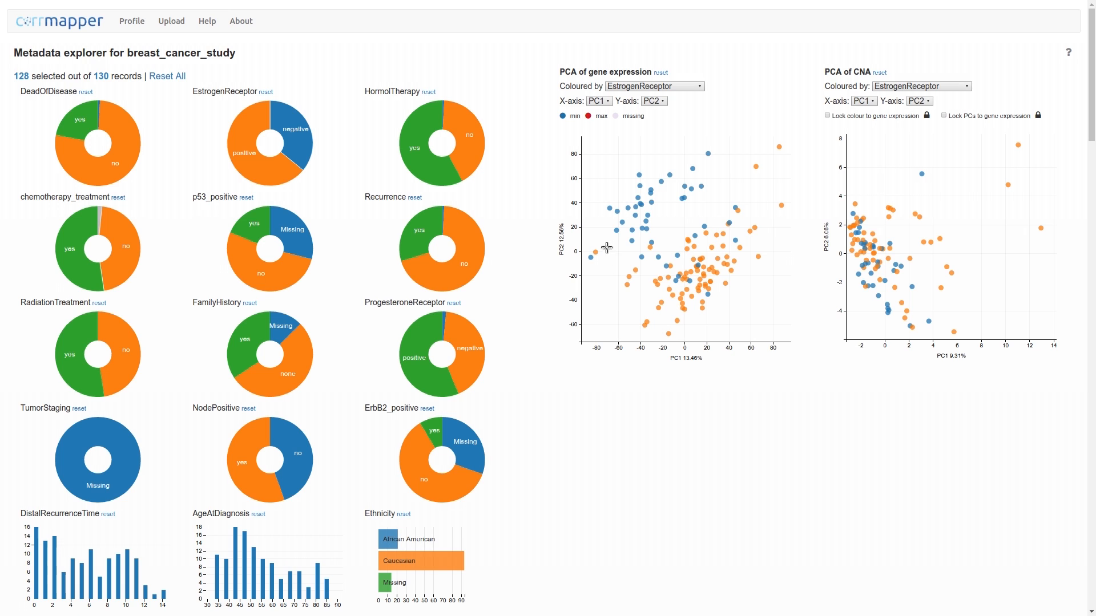
# - Filter records by positive estrogen receptor, then toggle the recurrence and family history pie chart slices on and off
pyautogui.click(238, 140)
pyautogui.click(431, 276)
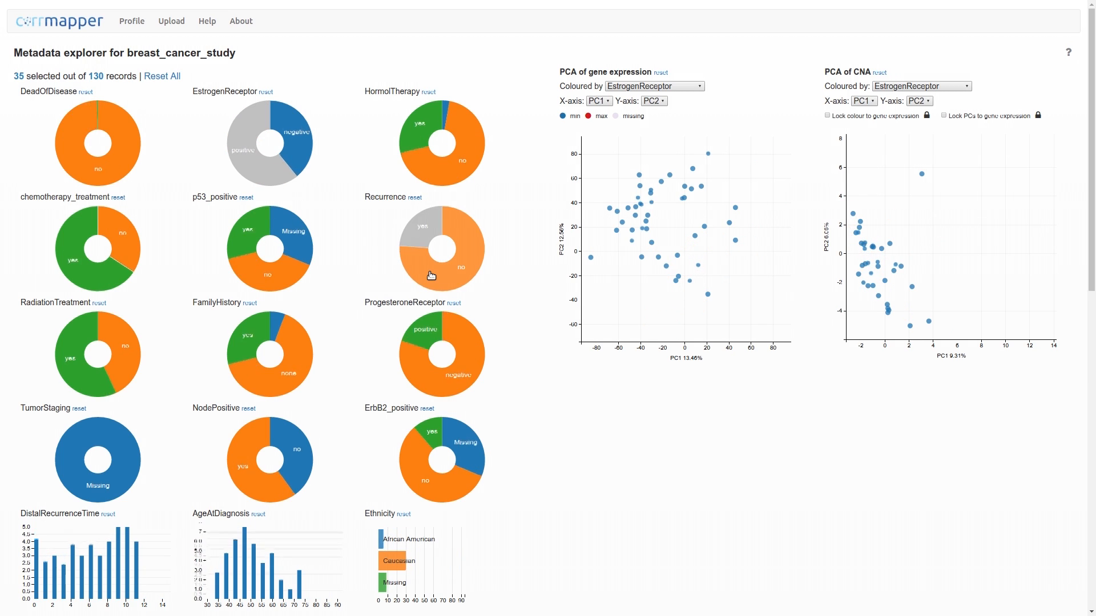
pyautogui.click(431, 276)
pyautogui.click(231, 359)
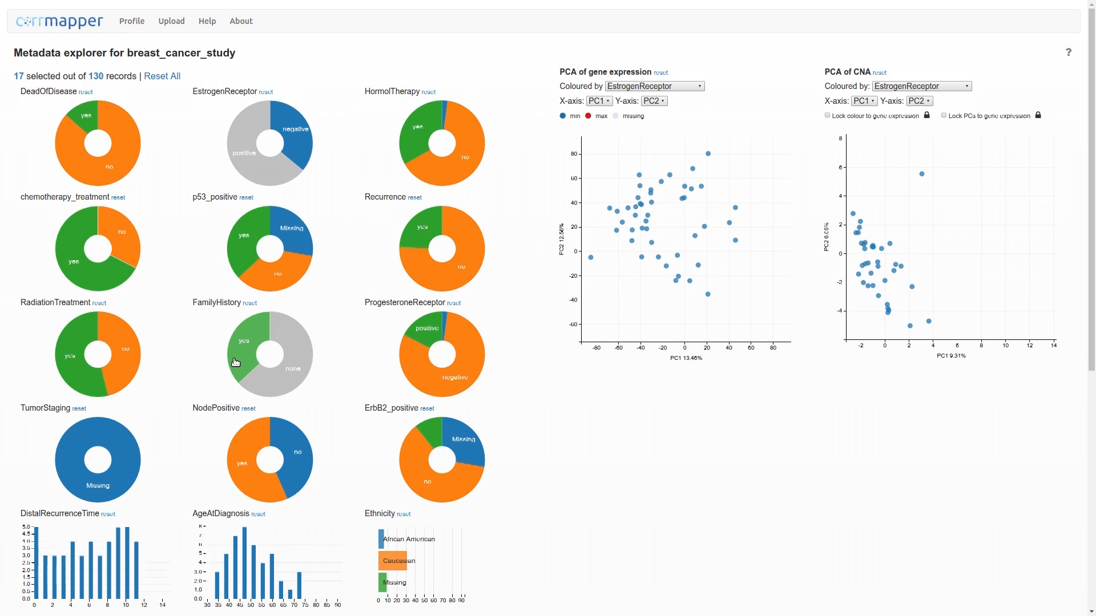
pyautogui.click(231, 358)
# - Brush a range on the DistalRecurrenceTime histogram, toggle the Caucasian ethnicity bar, and clear the estrogen receptor filter
pyautogui.moveTo(93, 562)
pyautogui.mouseDown()
pyautogui.moveTo(142, 569)
pyautogui.moveTo(80, 576)
pyautogui.moveTo(121, 576)
pyautogui.mouseUp()
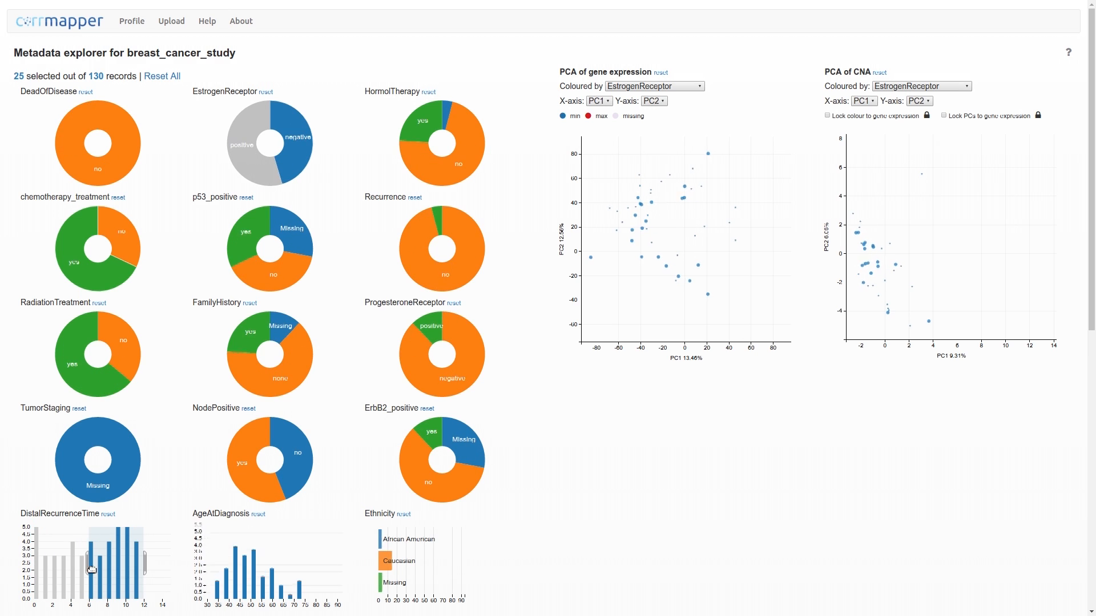
pyautogui.click(62, 547)
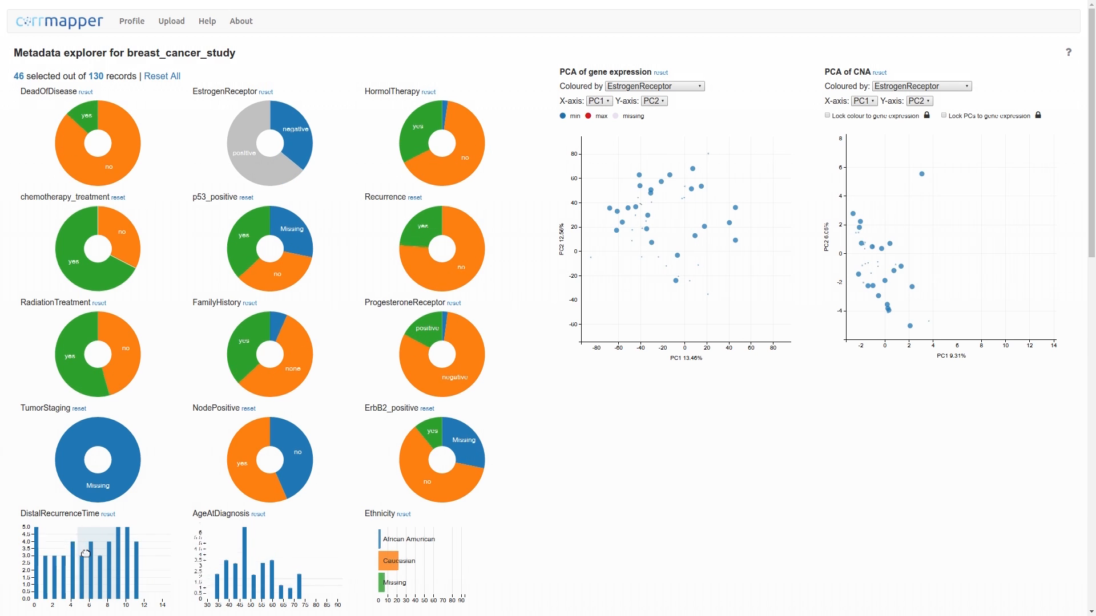
pyautogui.click(390, 561)
pyautogui.click(390, 561)
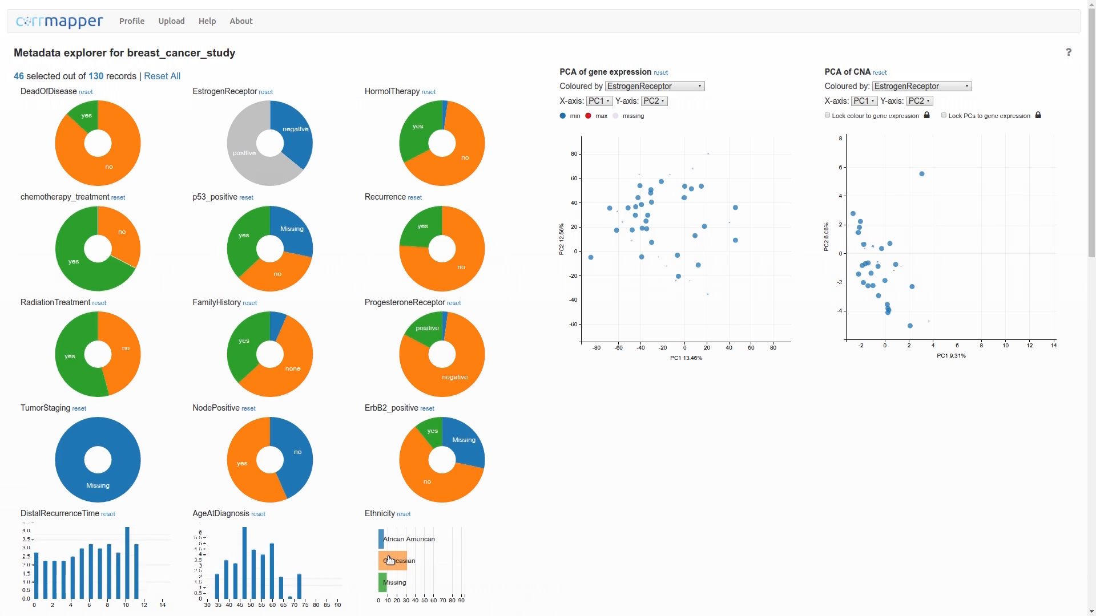
pyautogui.click(258, 162)
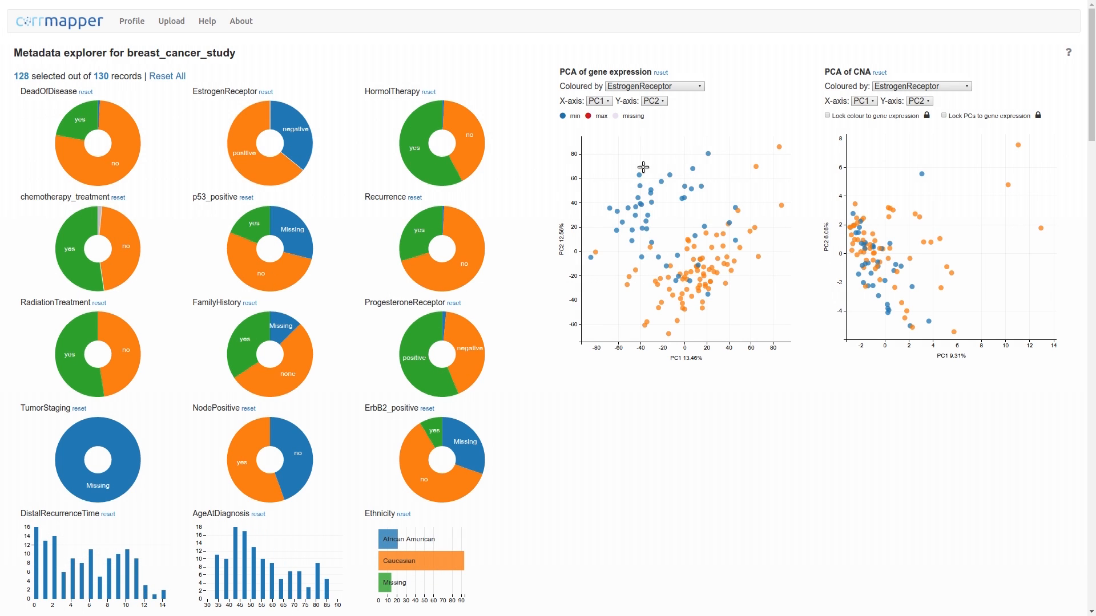
# - Switch the gene expression PCA plot's X-axis to PC3 and back to PC1
pyautogui.click(656, 103)
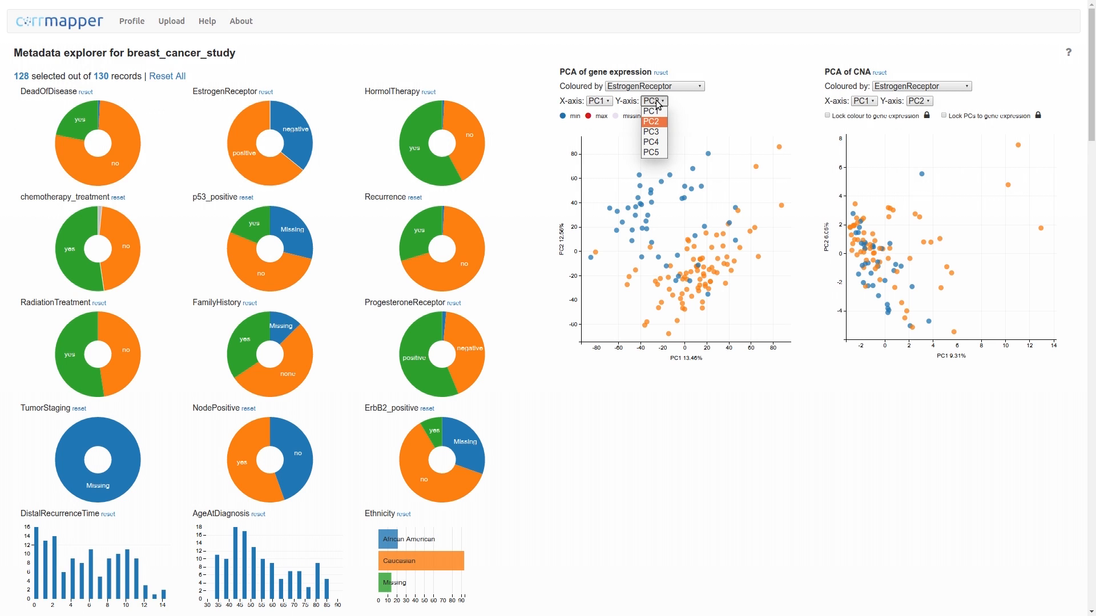
pyautogui.click(657, 103)
pyautogui.click(603, 102)
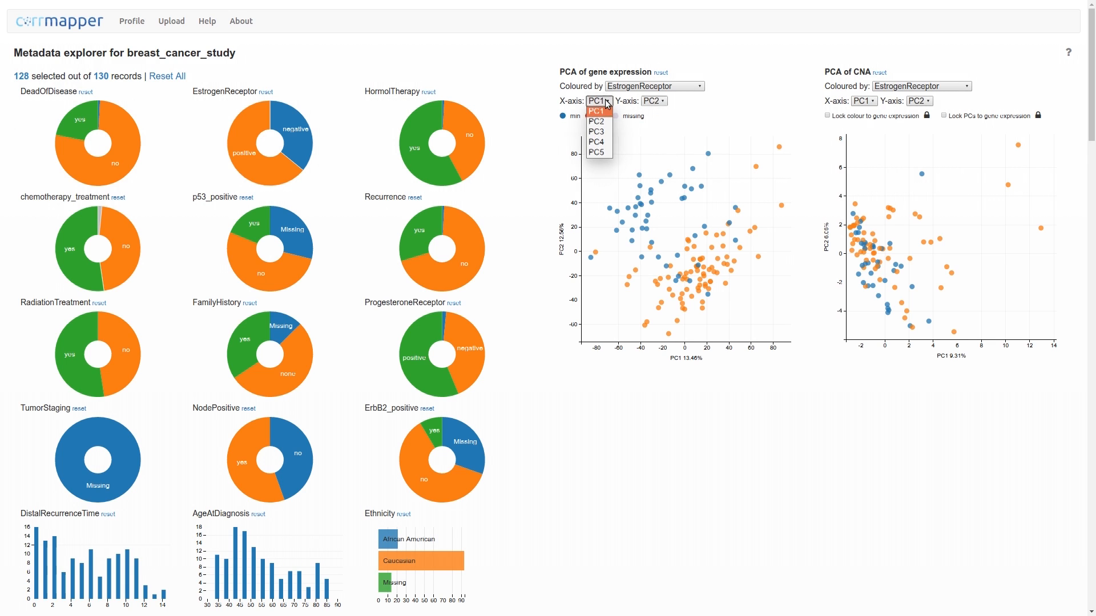
pyautogui.click(597, 131)
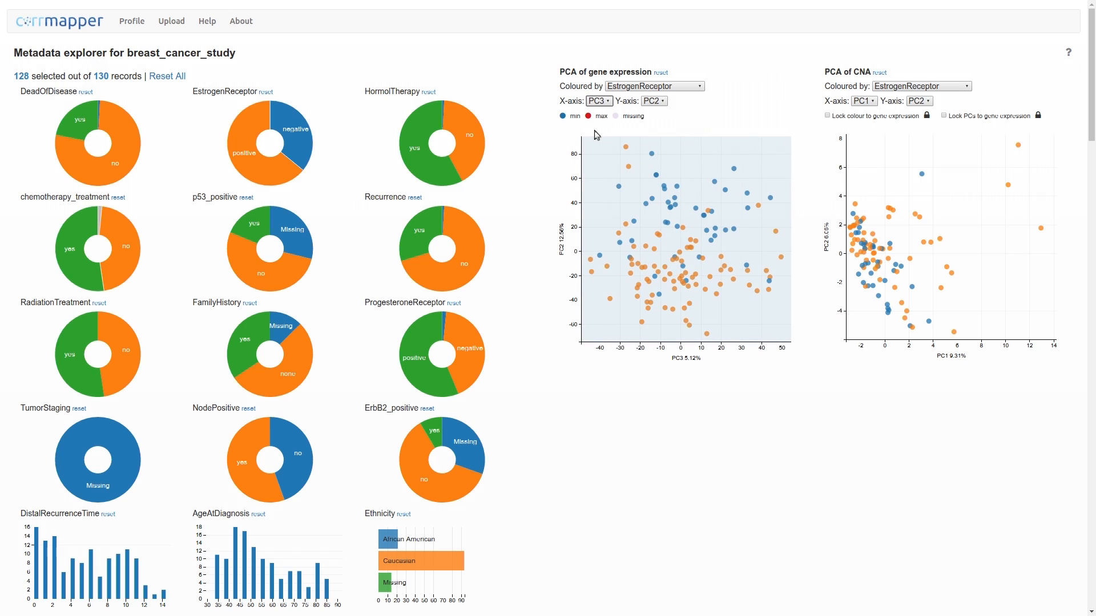
pyautogui.click(602, 107)
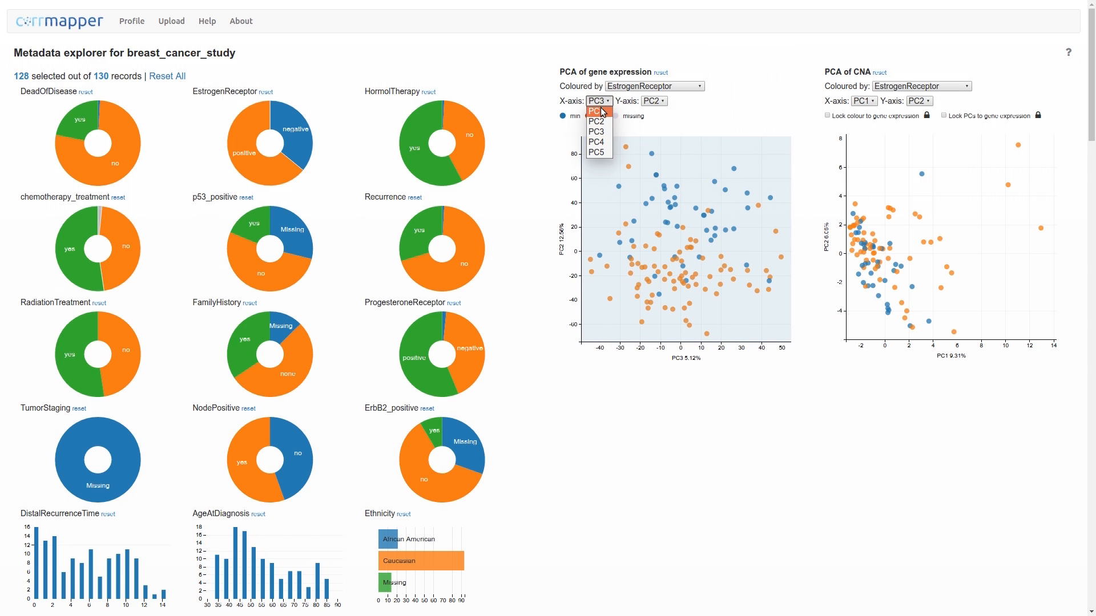
pyautogui.click(603, 112)
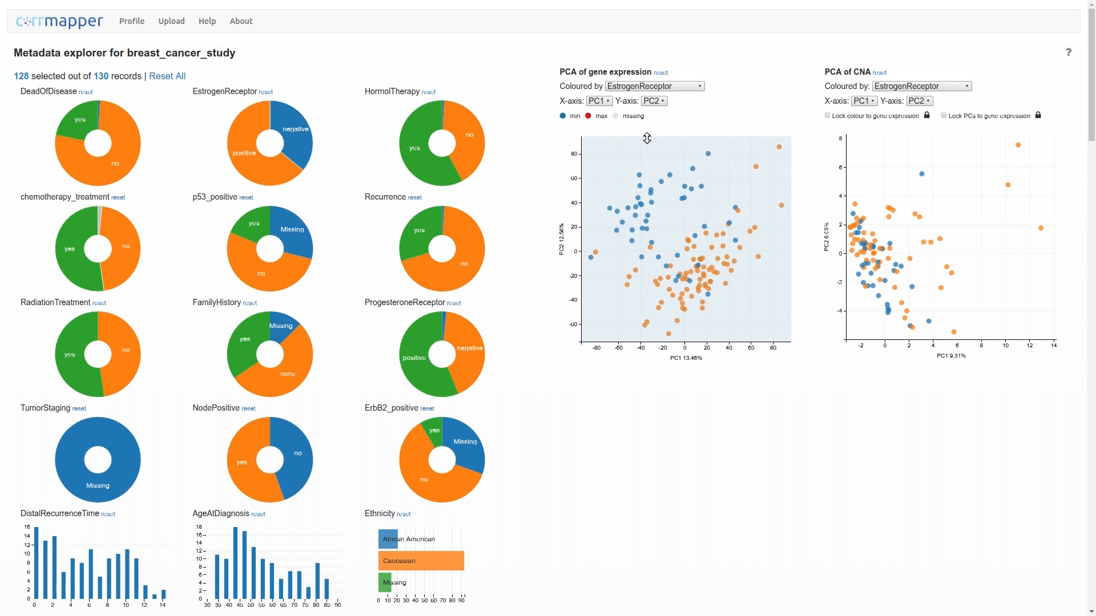
# - Brush-select a region of the gene expression PCA plot to filter records, then clear the selection
pyautogui.moveTo(645, 139); pyautogui.dragTo(644, 227)
pyautogui.click(682, 204)
pyautogui.moveTo(666, 193); pyautogui.dragTo(754, 324)
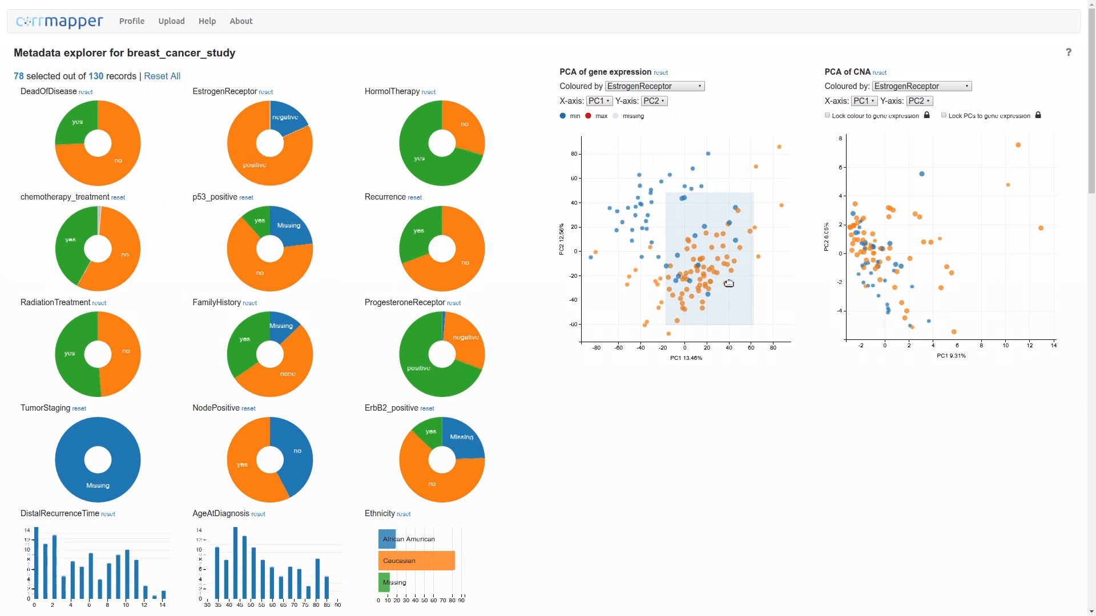
pyautogui.moveTo(732, 289)
pyautogui.mouseDown()
pyautogui.moveTo(654, 238)
pyautogui.moveTo(724, 285)
pyautogui.mouseUp()
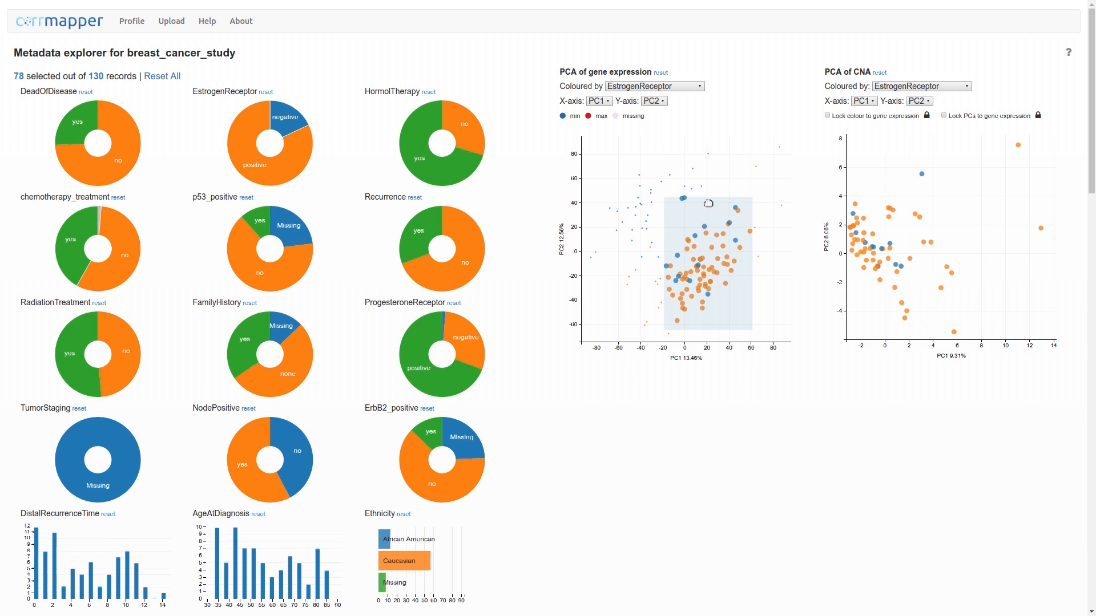
pyautogui.click(717, 171)
# - Colour the gene expression PCA by RadiationTreatment, then NodePositive, then back to EstrogenReceptor
pyautogui.click(676, 88)
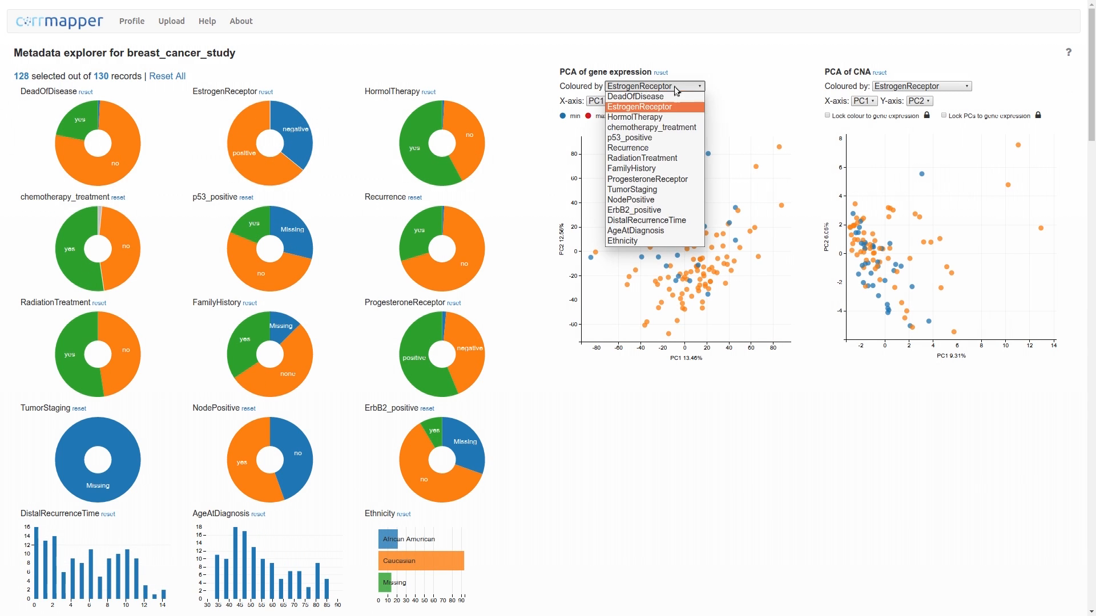
pyautogui.click(667, 158)
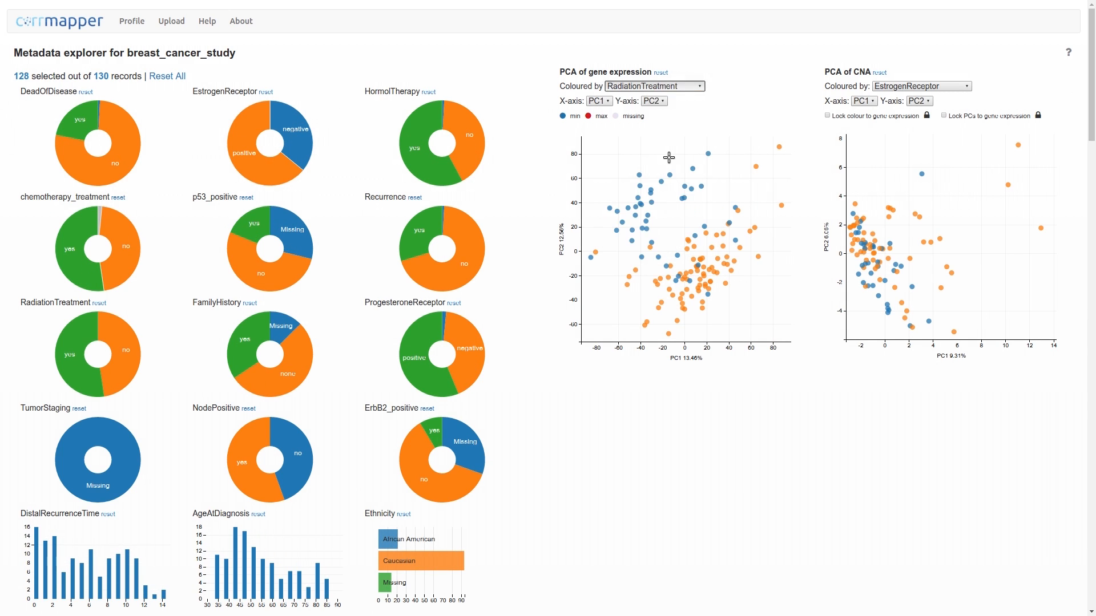
pyautogui.click(692, 87)
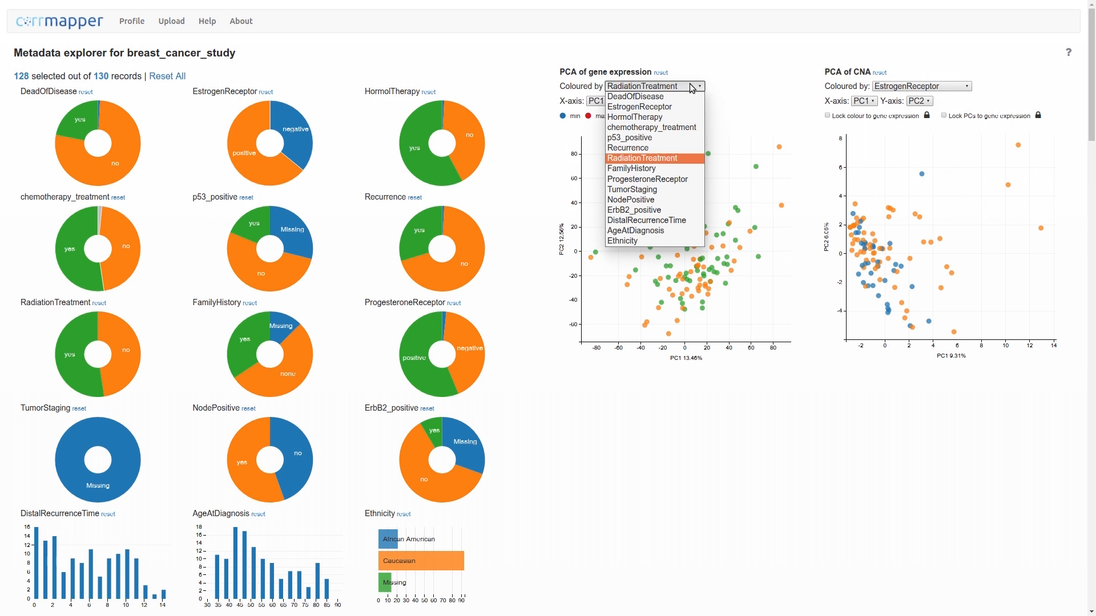
pyautogui.click(649, 200)
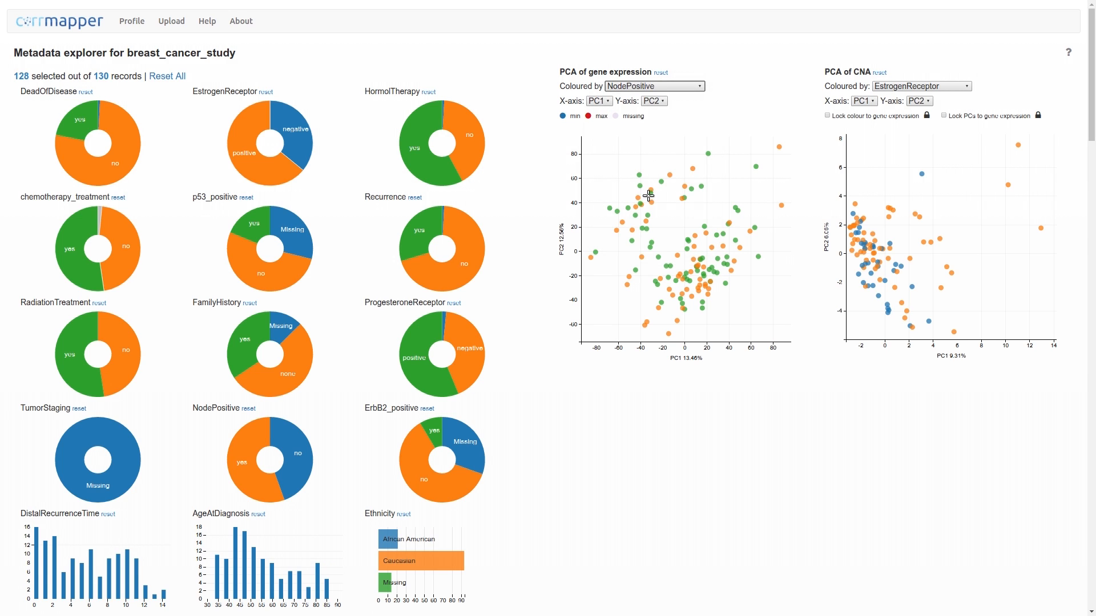
pyautogui.click(688, 87)
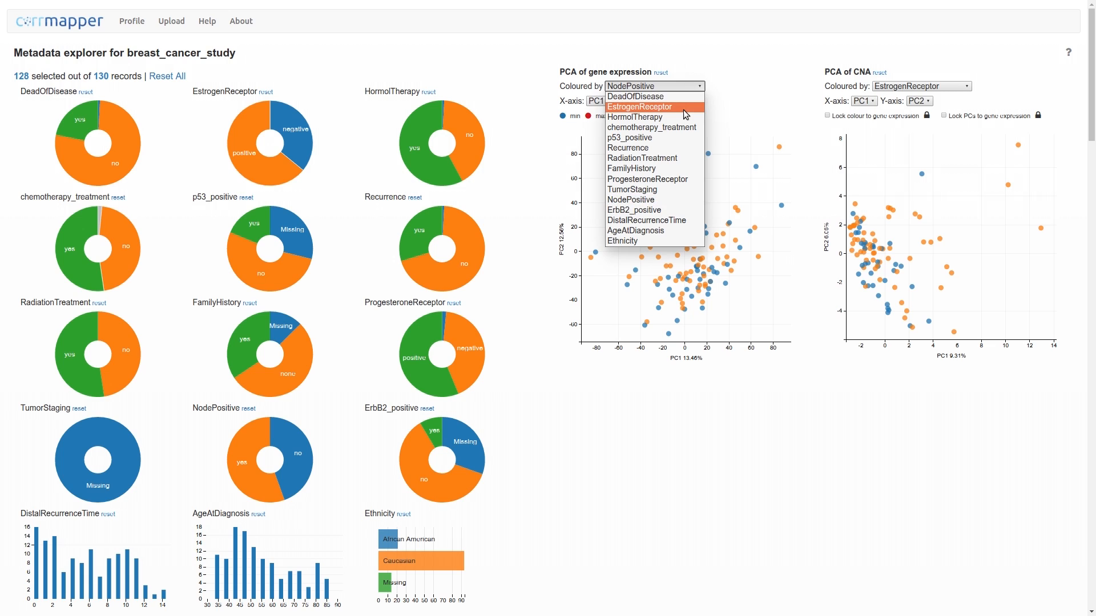
pyautogui.click(614, 110)
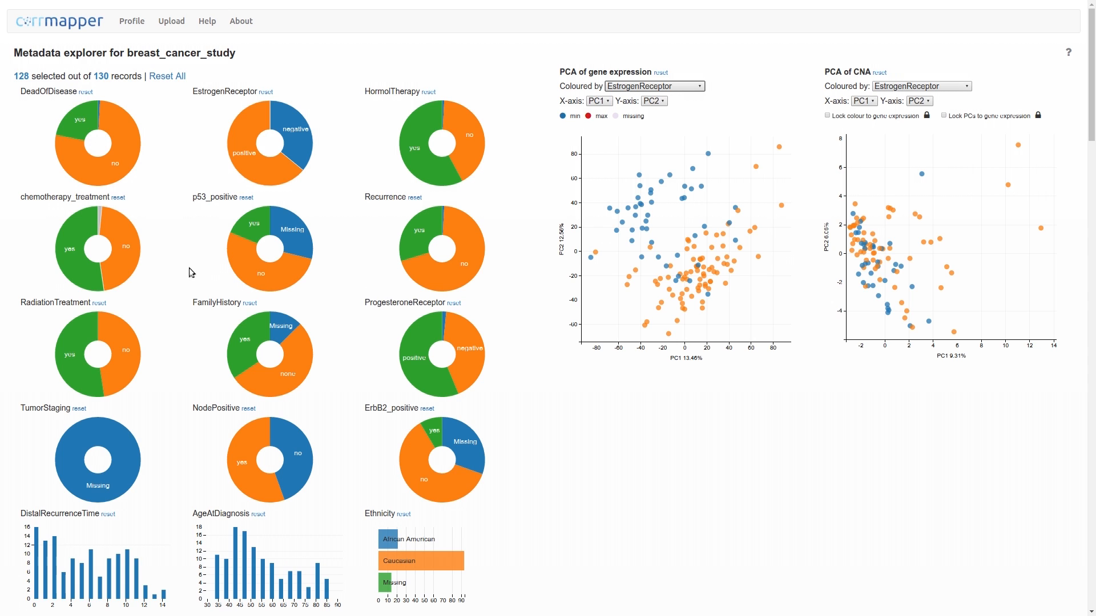
# - Open the metadata explorer's help tour and step through its explanations
pyautogui.click(1068, 52)
pyautogui.press('Right')
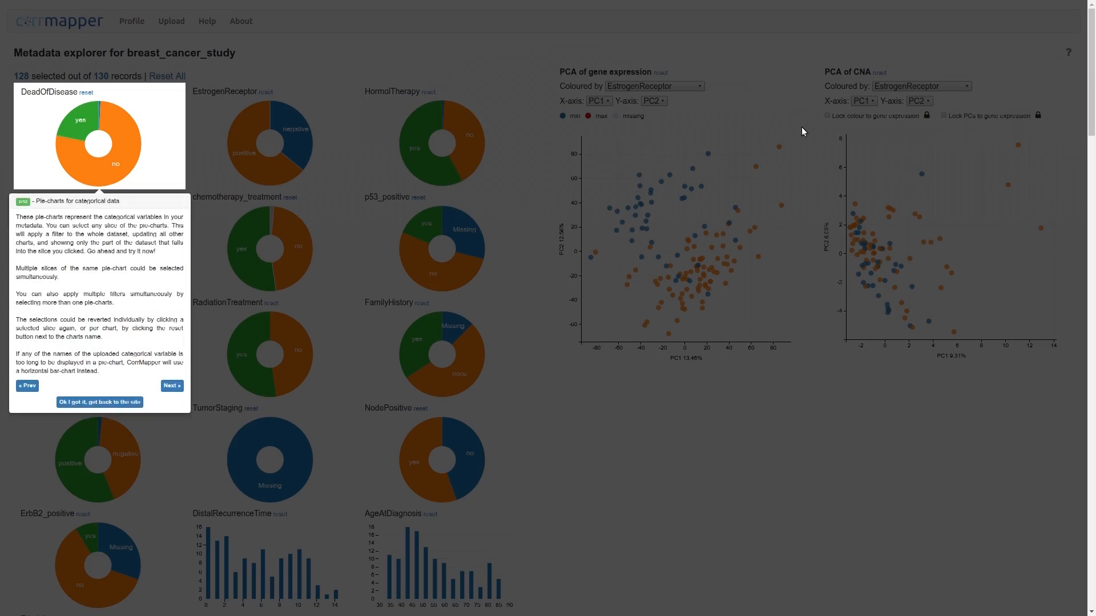
pyautogui.press('Right')
pyautogui.press('Right')
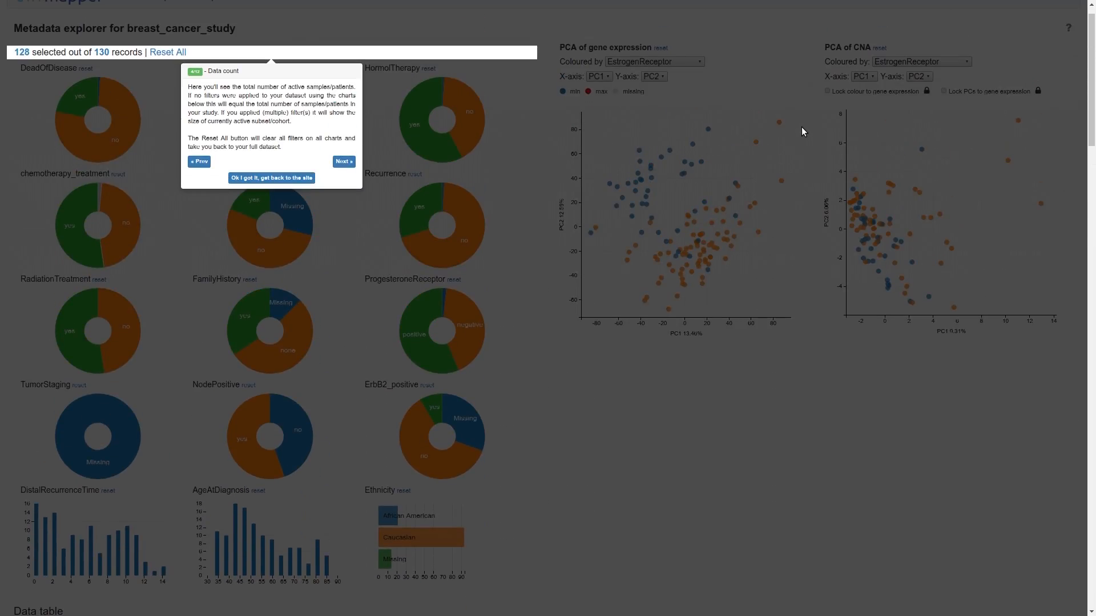
pyautogui.press('Right')
pyautogui.press('Right')
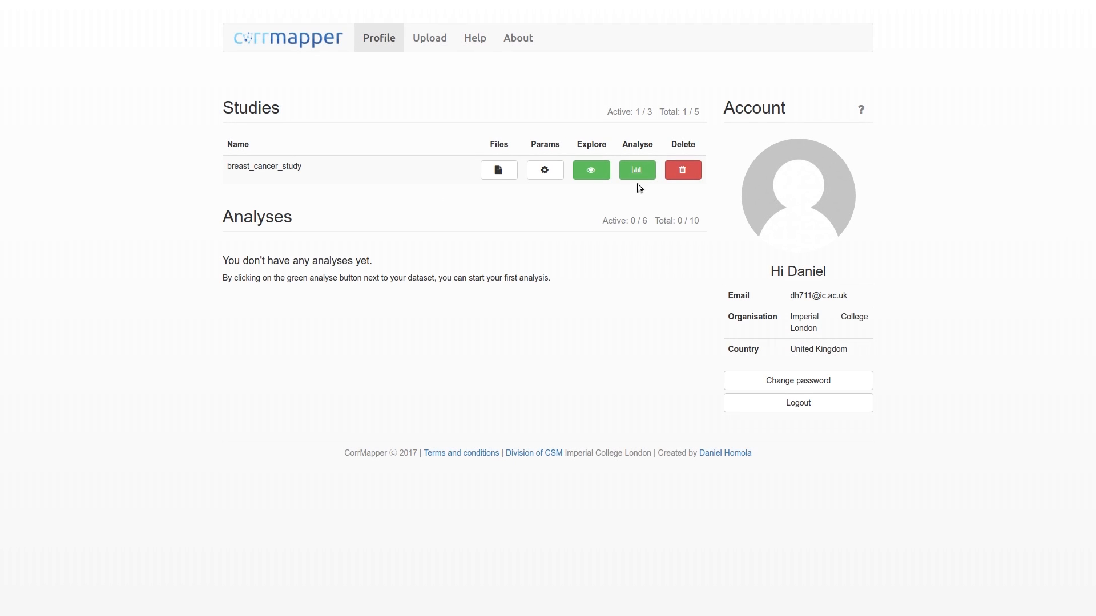
# - Start a new analysis of breast_cancer_study named estrogen and set its metadata variable to EstrogenReceptor
pyautogui.click(648, 174)
pyautogui.click(622, 192)
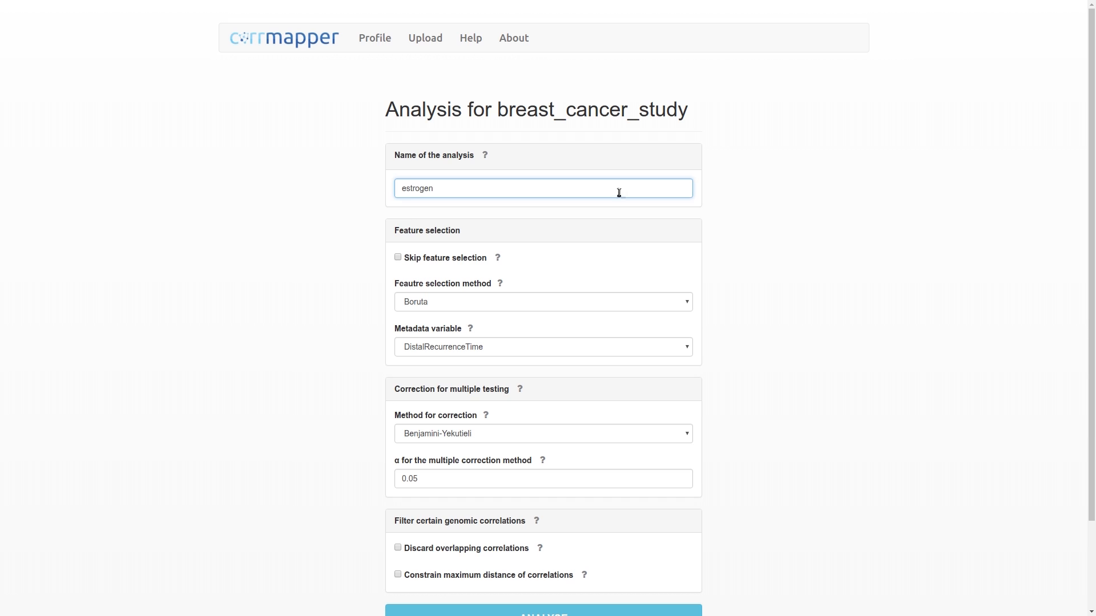
pyautogui.click(450, 349)
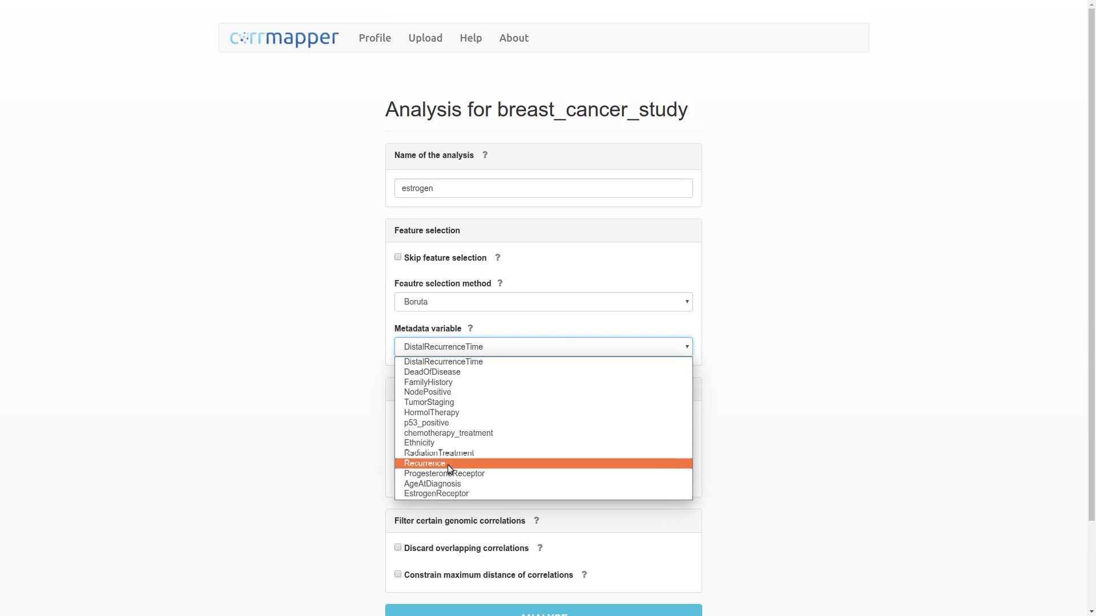
pyautogui.click(447, 495)
# - Set the feature selection method to L1 and the multiple-testing correction to Benjamini-Hochberg
pyautogui.moveTo(500, 285)
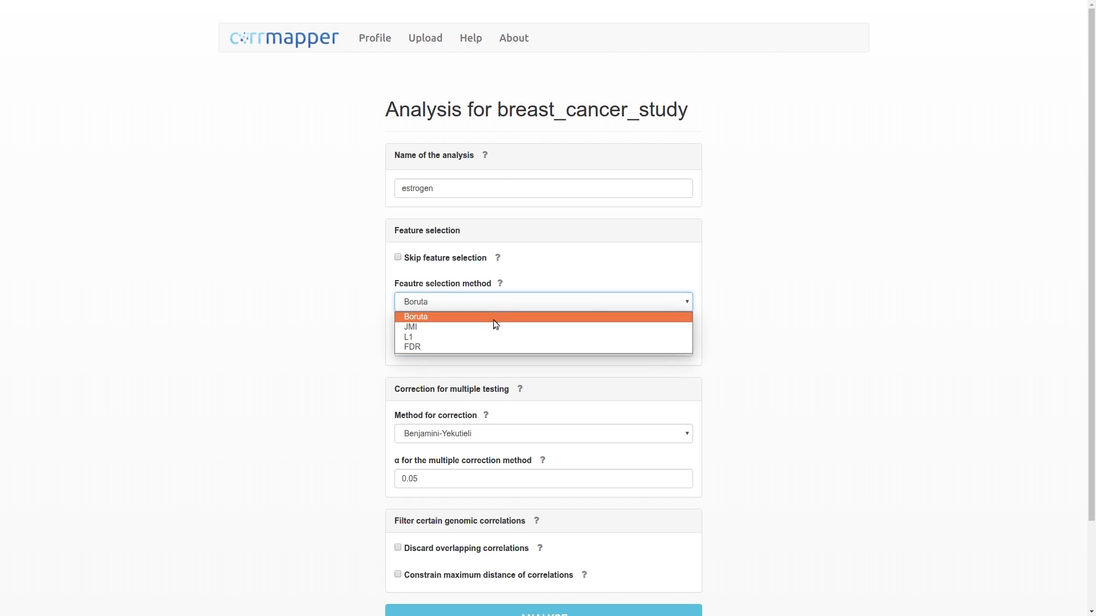
pyautogui.click(491, 334)
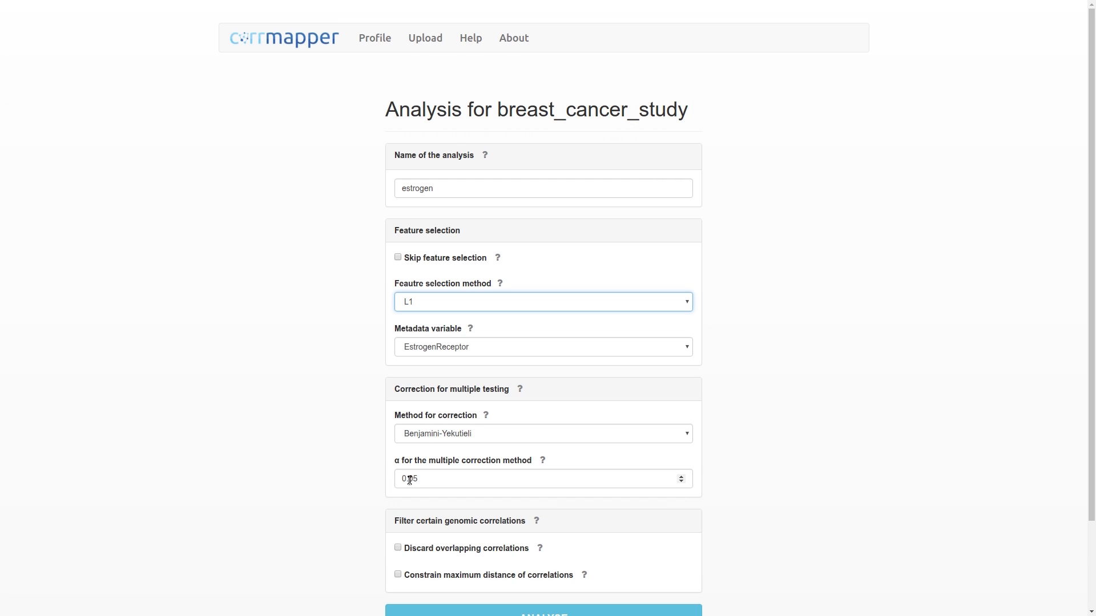
pyautogui.click(491, 432)
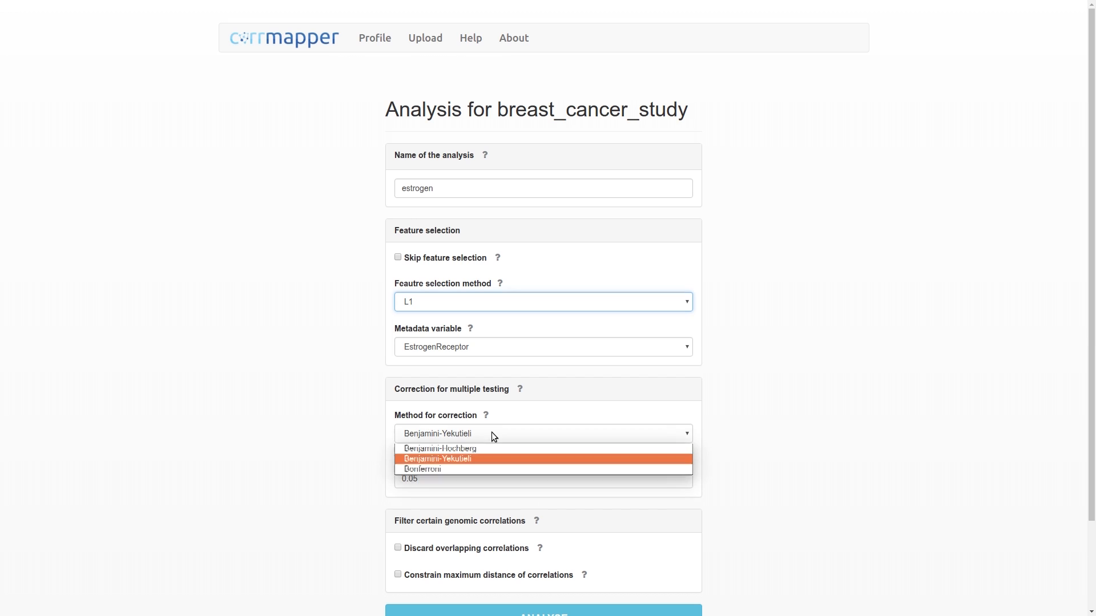
pyautogui.click(491, 448)
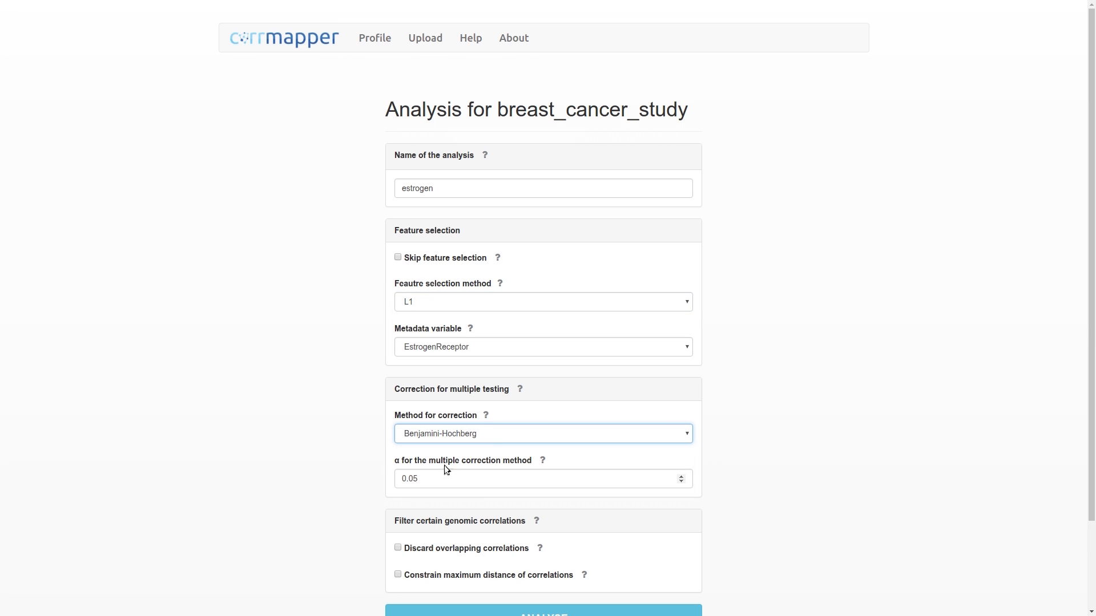
# - Keep alpha at 0.05 and submit the analysis form to run it
pyautogui.click(446, 479)
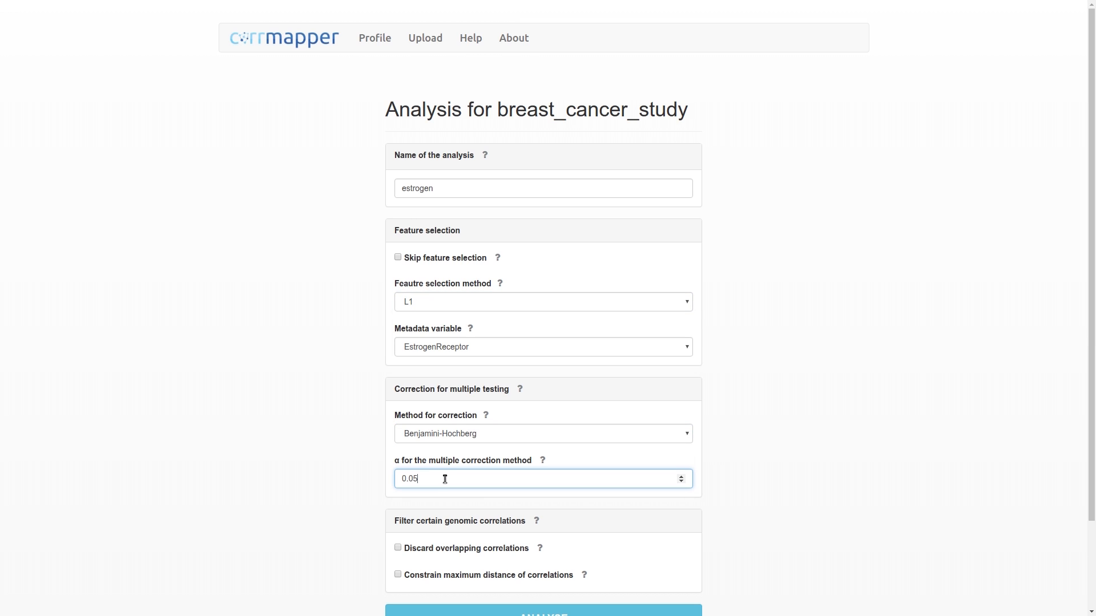
pyautogui.click(366, 441)
pyautogui.scroll(-2, 368, 445)
pyautogui.click(461, 515)
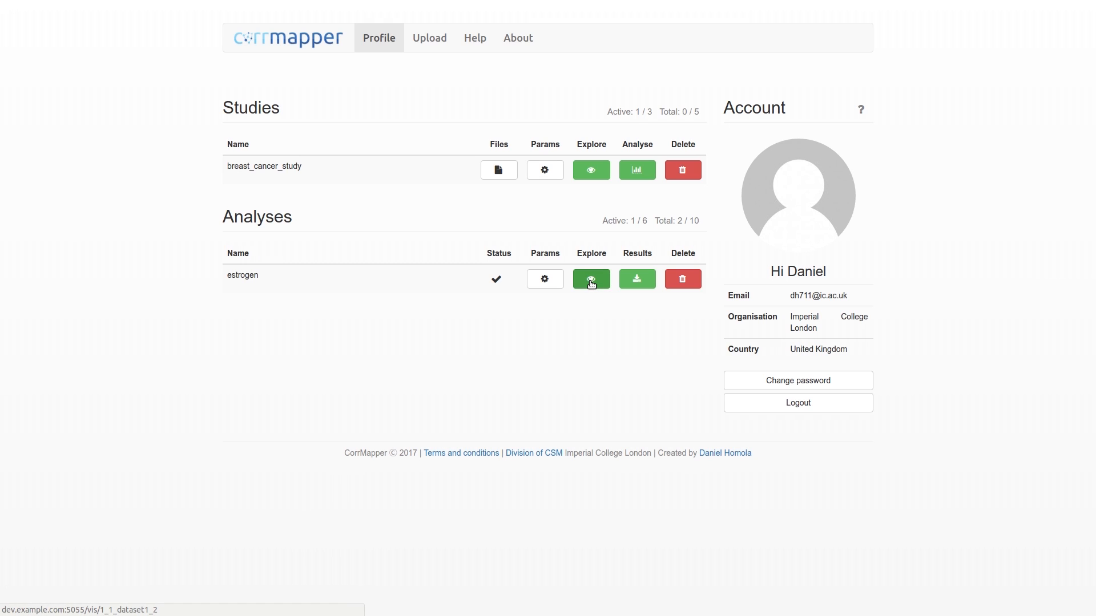
# - Check the estrogen analysis's parameters, then open its correlation explorer
pyautogui.click(539, 282)
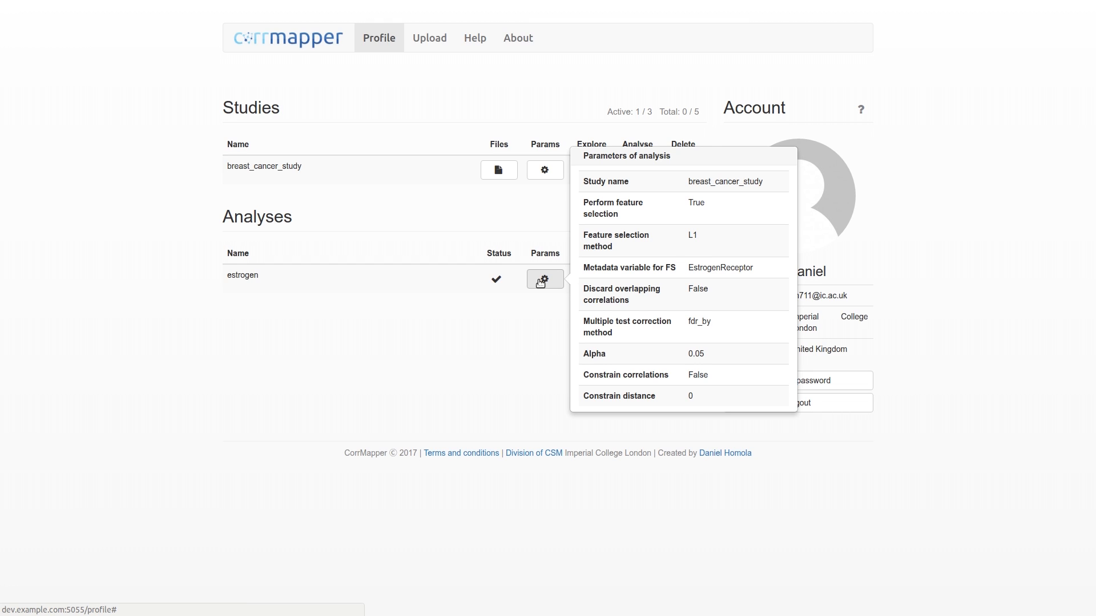
pyautogui.click(541, 282)
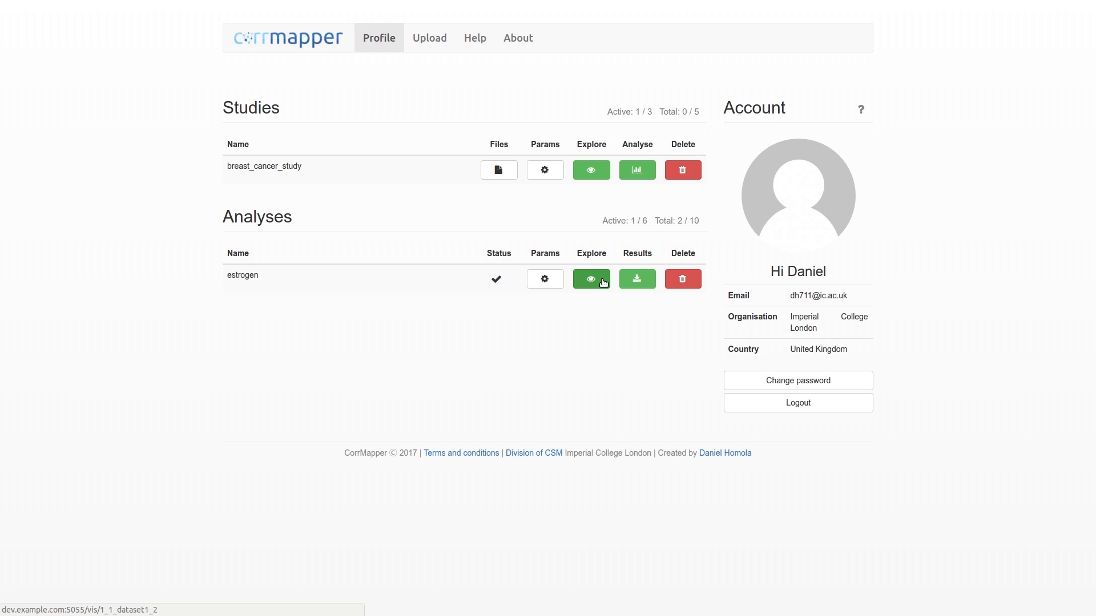
pyautogui.click(603, 281)
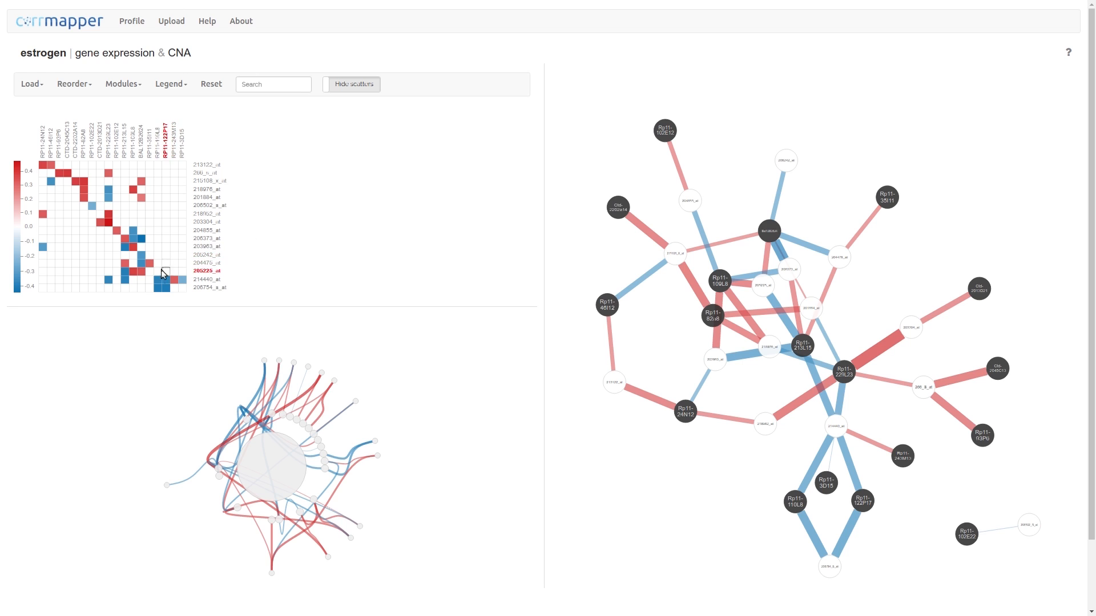
# - Highlight modules 4, 5 and 6 in turn, then clear the module selection in the heatmap
pyautogui.moveTo(160, 283)
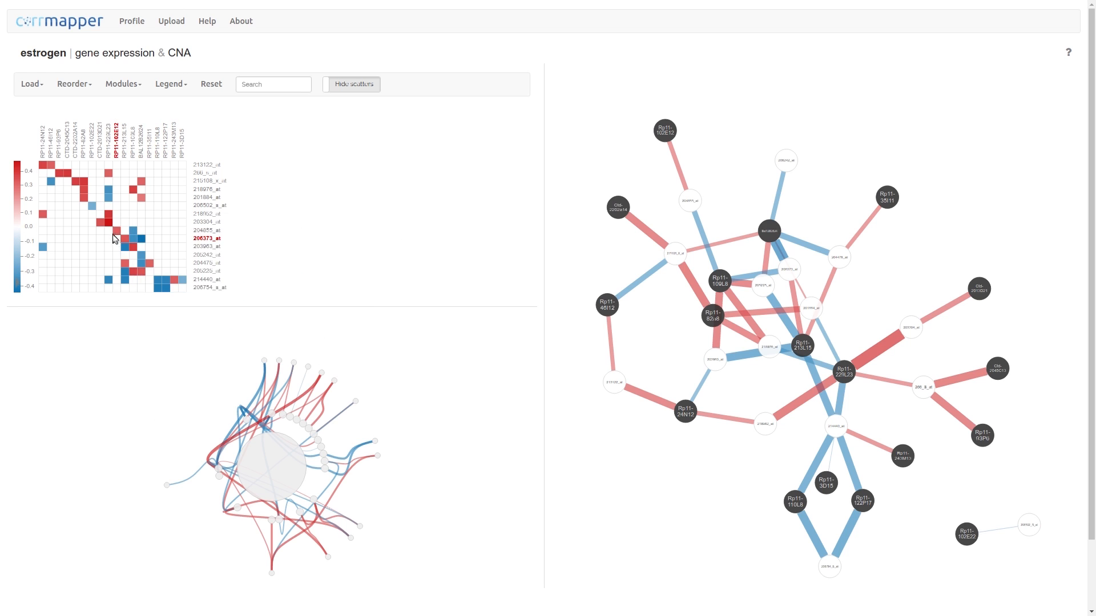
pyautogui.moveTo(110, 228)
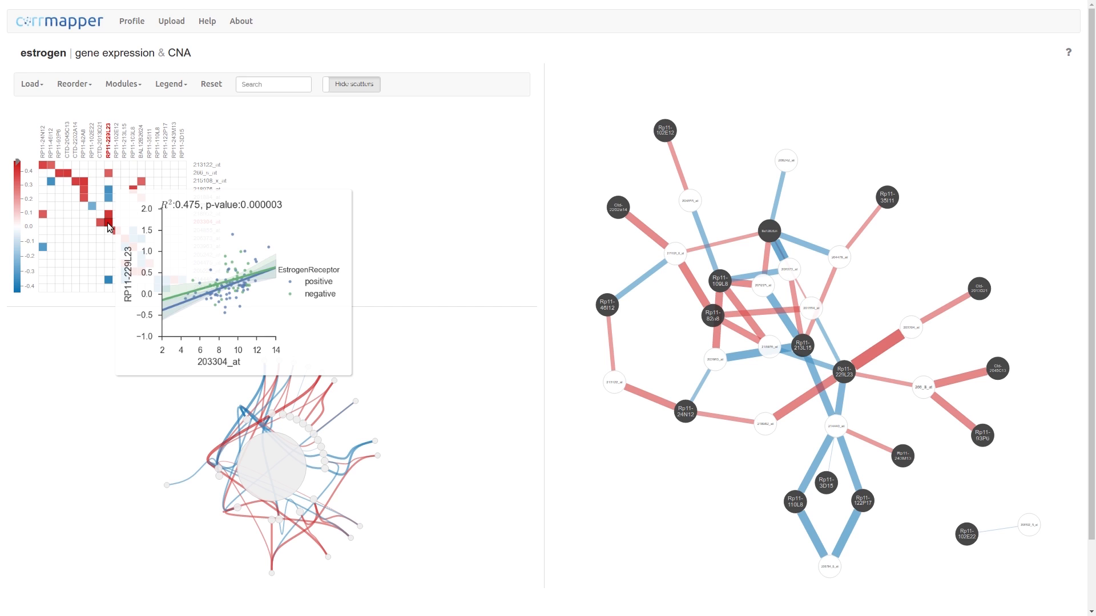
pyautogui.click(132, 84)
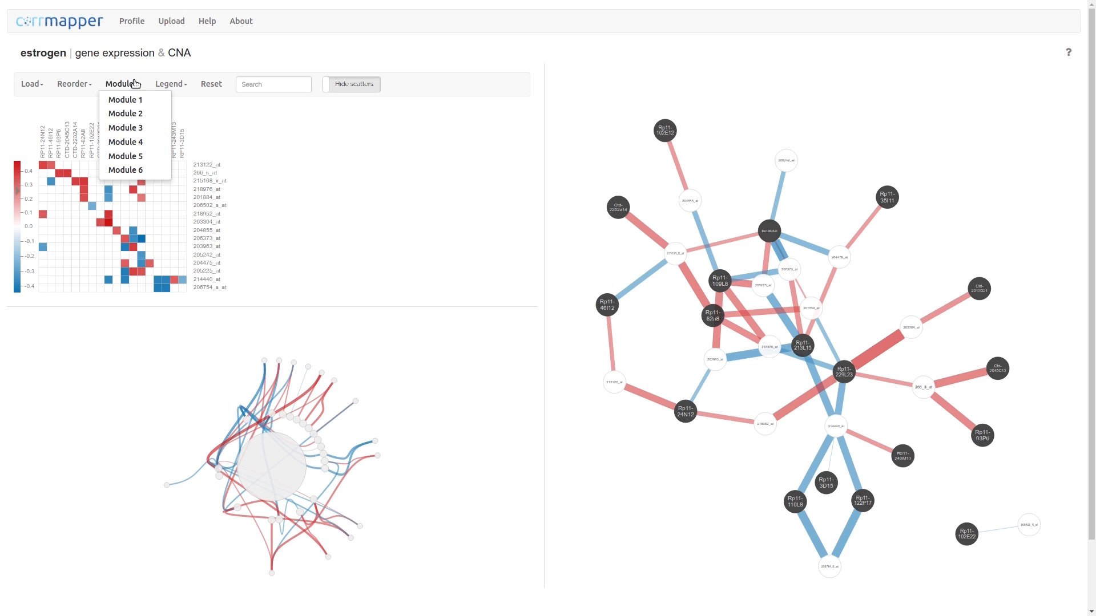
pyautogui.click(132, 142)
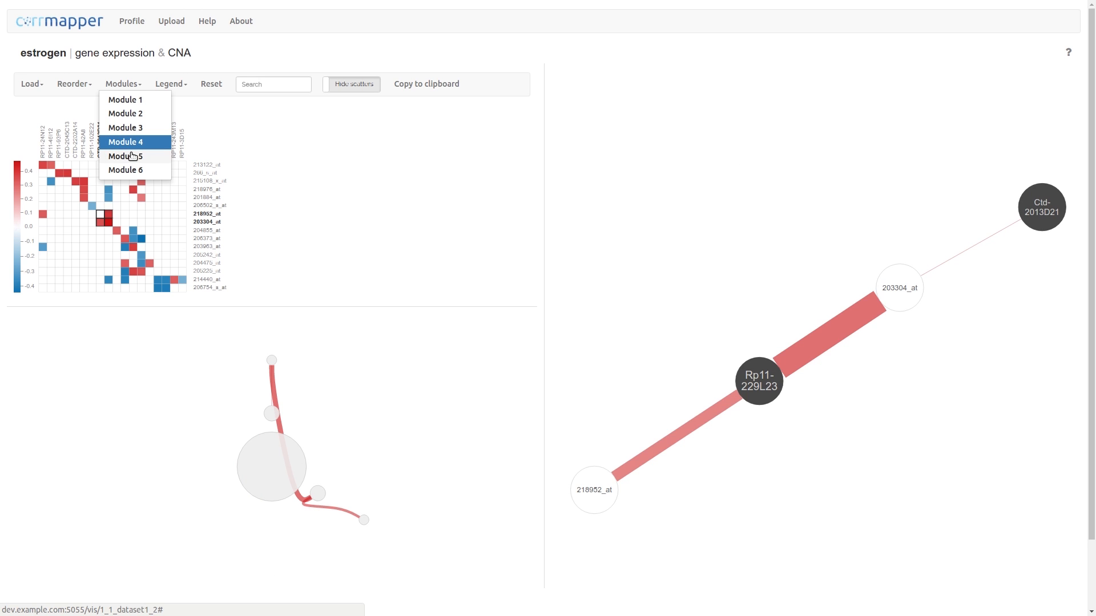
pyautogui.click(132, 157)
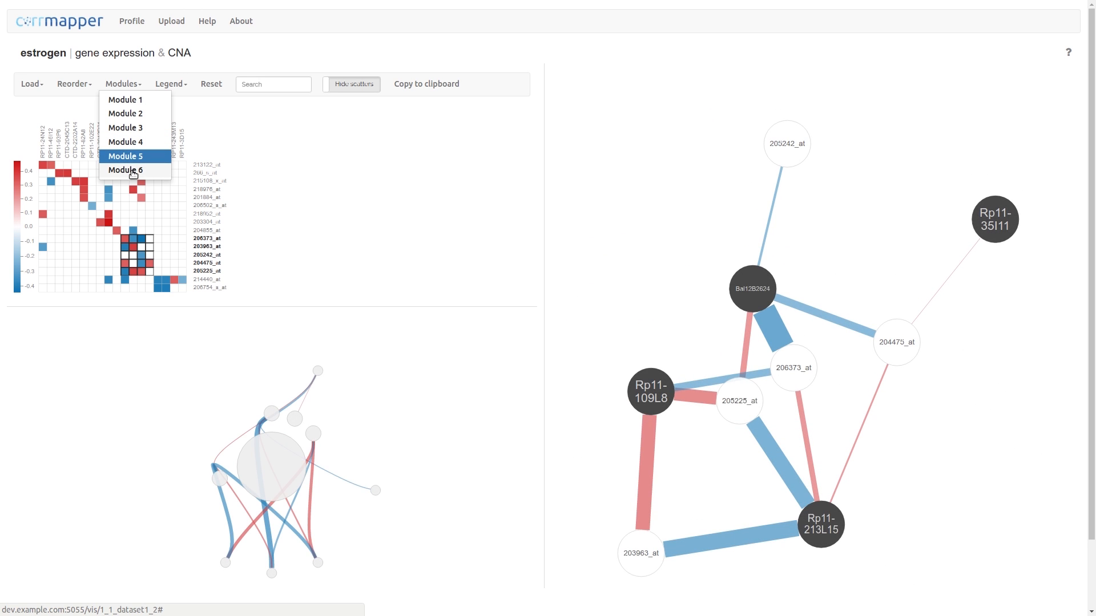
pyautogui.click(132, 170)
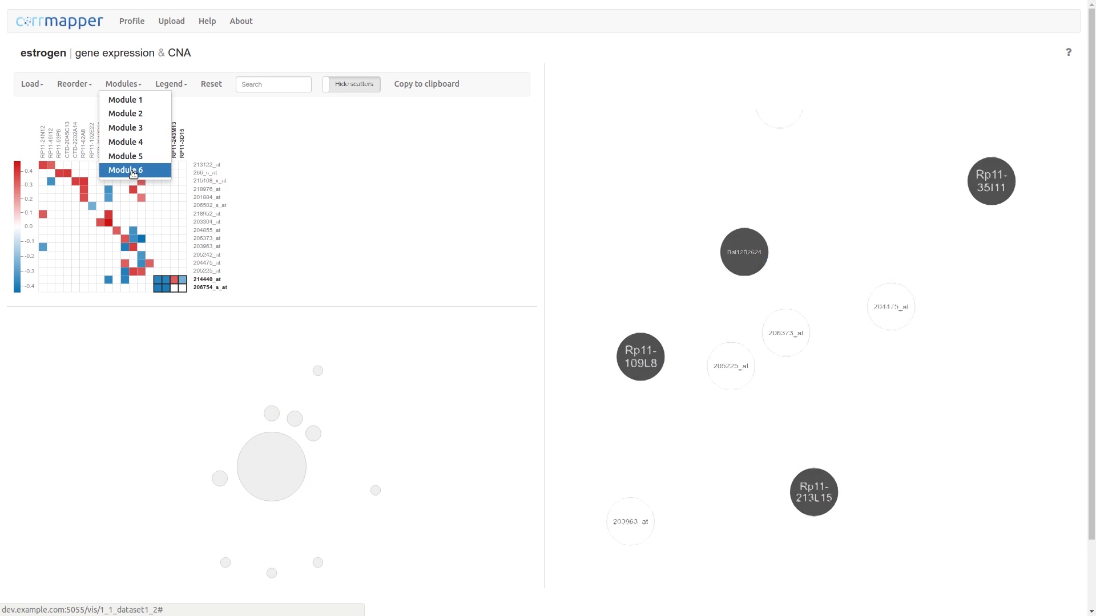
pyautogui.click(145, 208)
# - Reorder heatmap rows by clusters of gene expression and columns by clusters of CNA
pyautogui.click(76, 84)
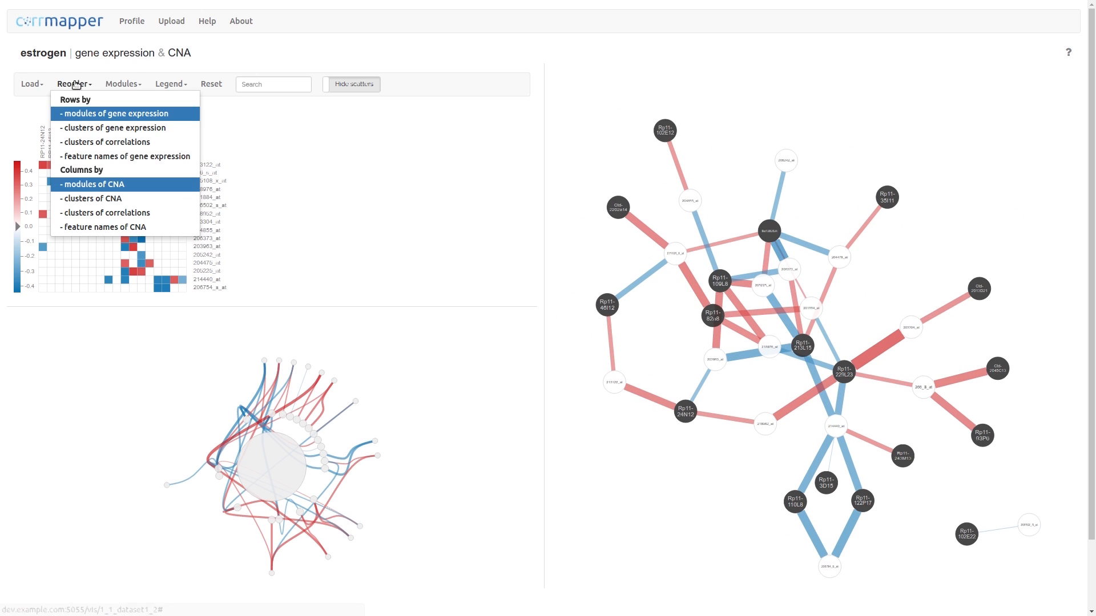
pyautogui.click(145, 129)
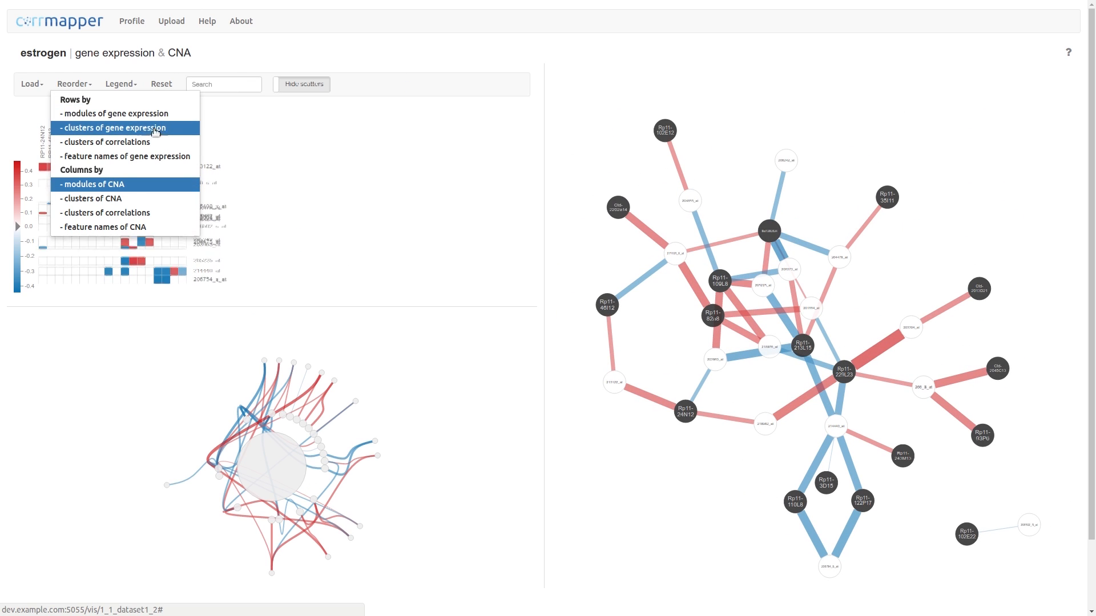
pyautogui.click(78, 90)
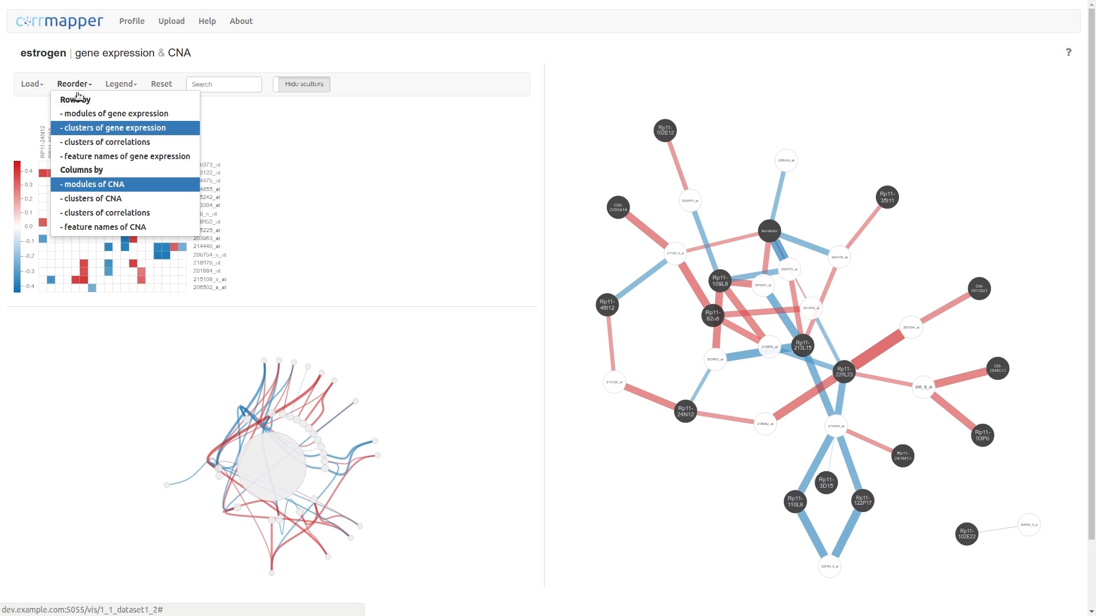
pyautogui.click(92, 198)
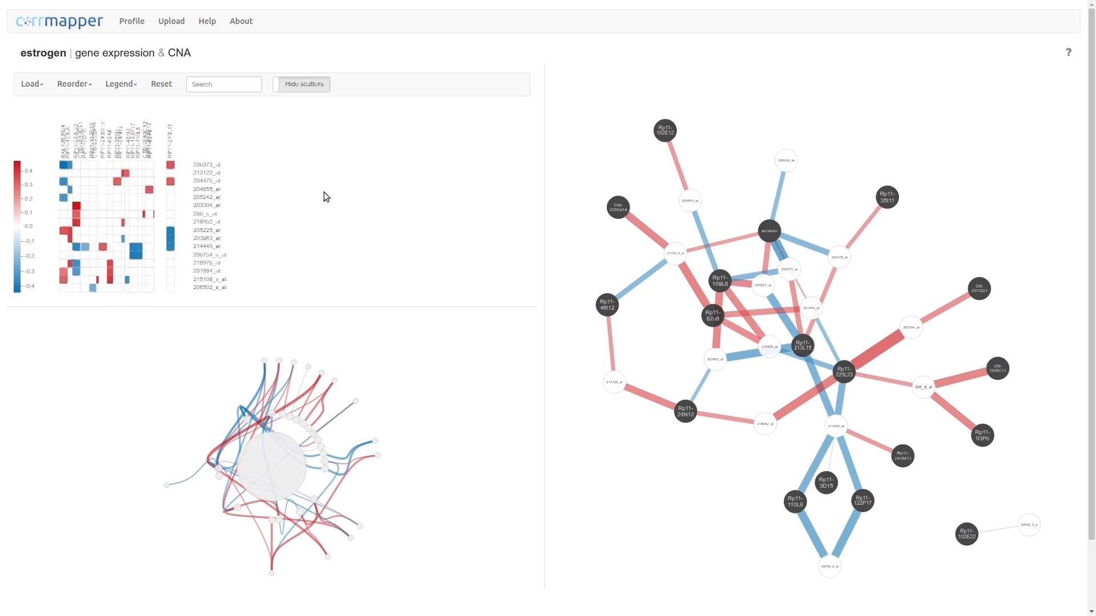
# - Focus the network on the 206754_s_at row, then clear the focus
pyautogui.click(208, 255)
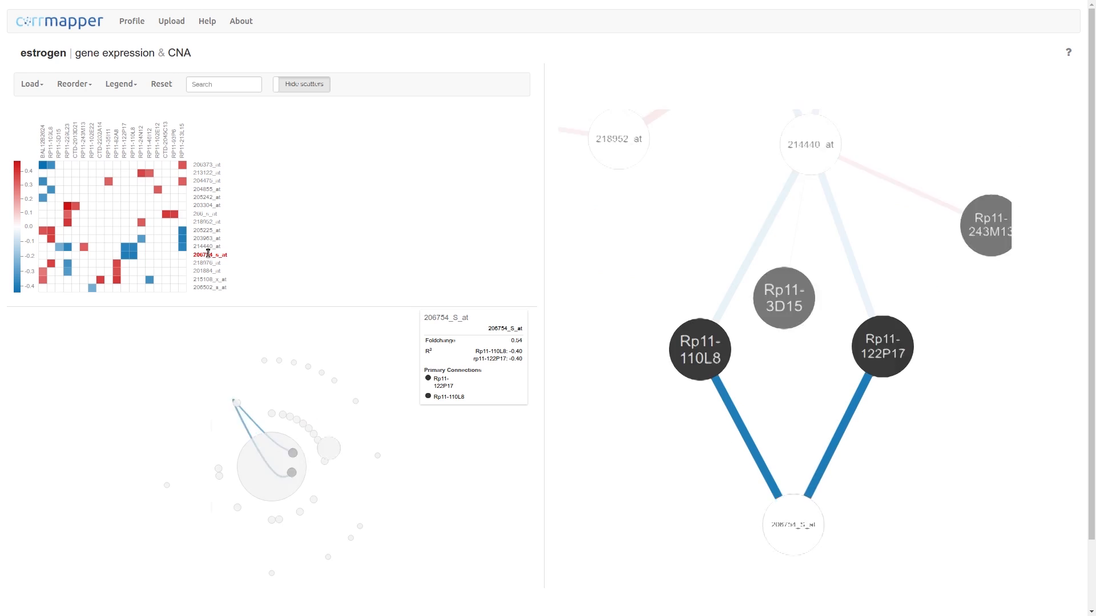
pyautogui.click(264, 253)
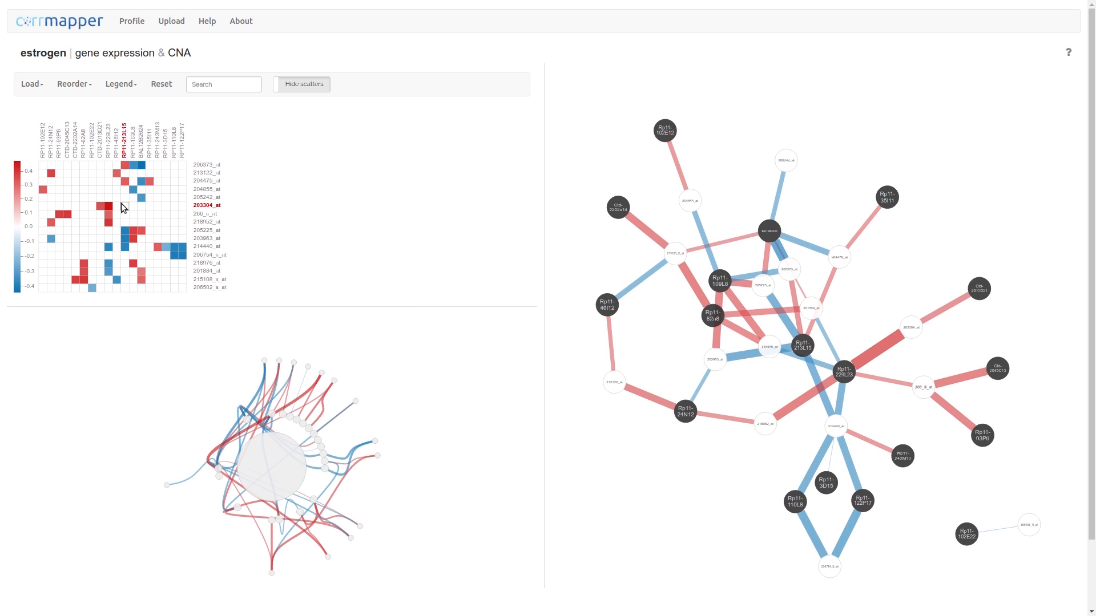
# - Brush-select two rectangular blocks of heatmap cells to isolate their correlation subnetwork
pyautogui.moveTo(117, 215); pyautogui.dragTo(153, 259)
pyautogui.moveTo(81, 186); pyautogui.dragTo(137, 197)
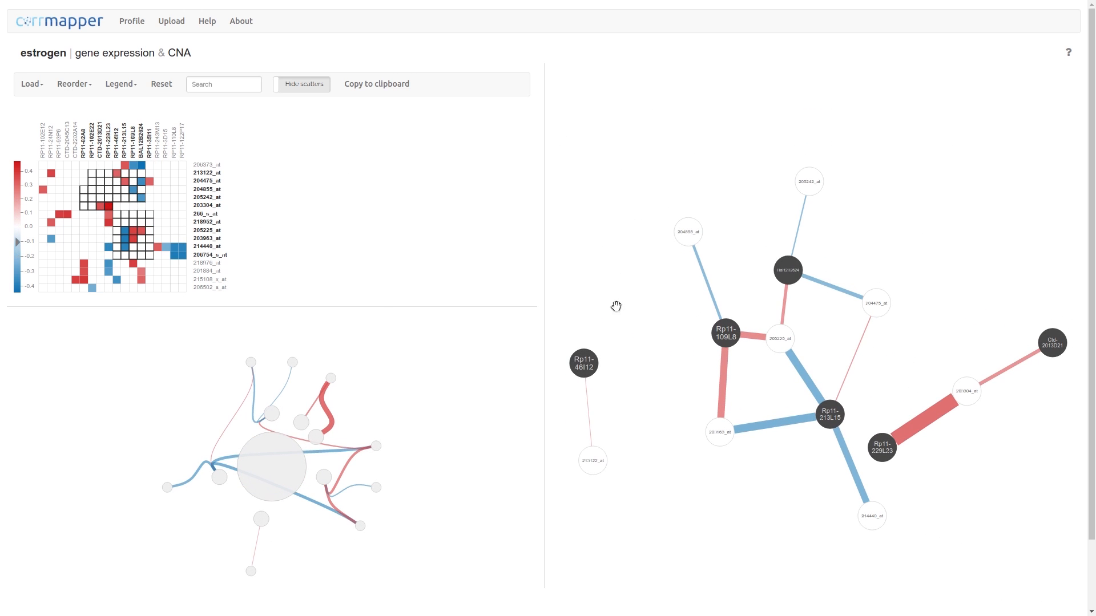
pyautogui.moveTo(690, 234)
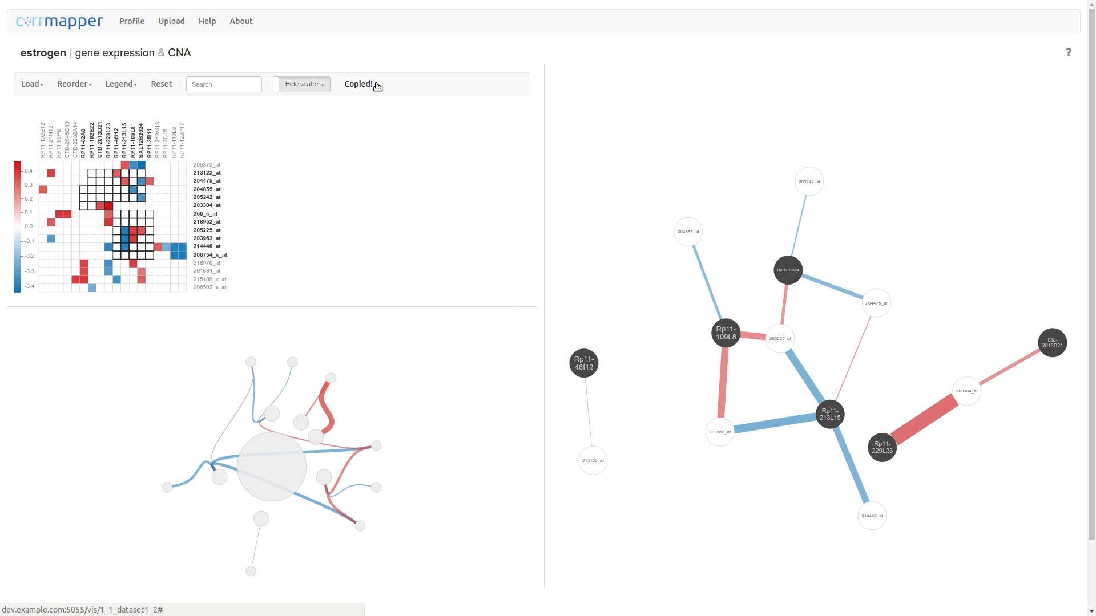
# - Search the heatmap features for 213, then clear the search box
pyautogui.click(230, 90)
pyautogui.write('213')
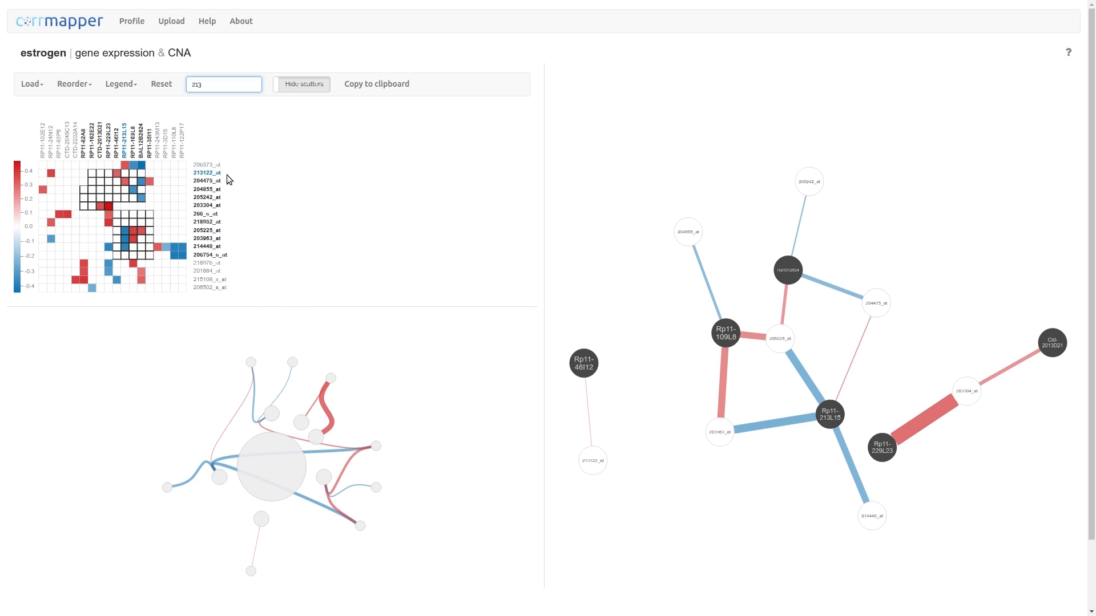
pyautogui.press('BackSpace')
pyautogui.press('BackSpace')
pyautogui.press('BackSpace')
# - Zoom into the correlation network and focus on the Rp11-213L15 node
pyautogui.moveTo(608, 303)
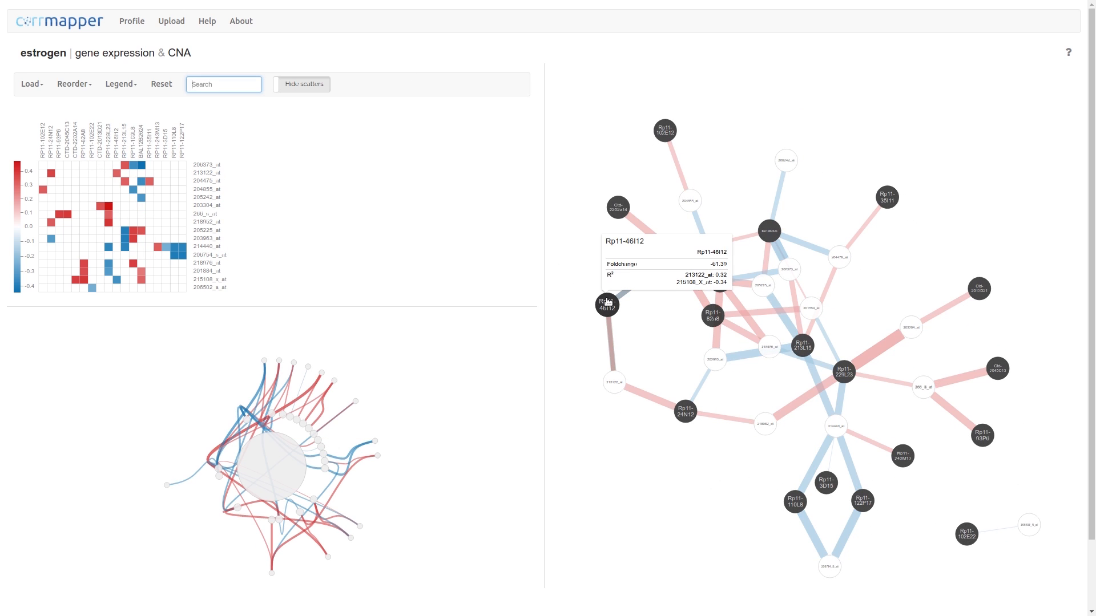
pyautogui.moveTo(669, 254)
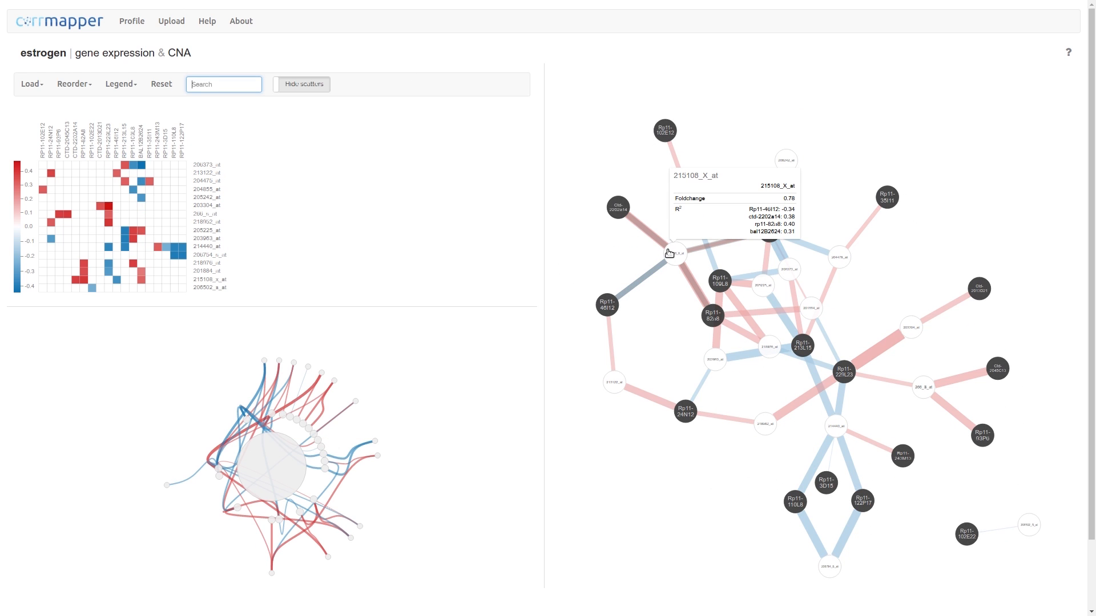
pyautogui.moveTo(713, 280)
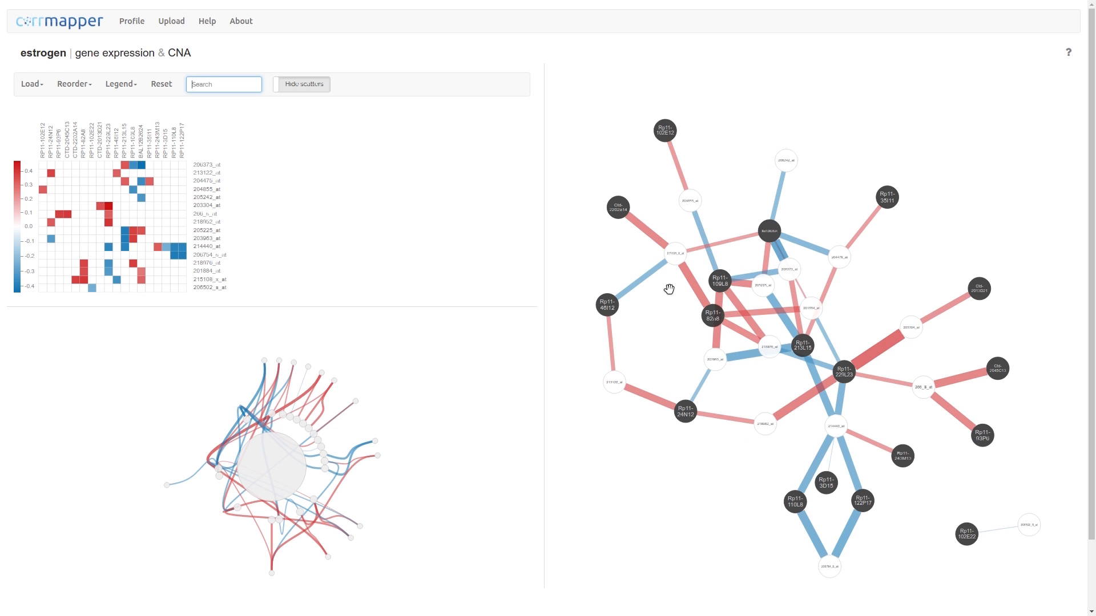
pyautogui.scroll(5, 673, 290)
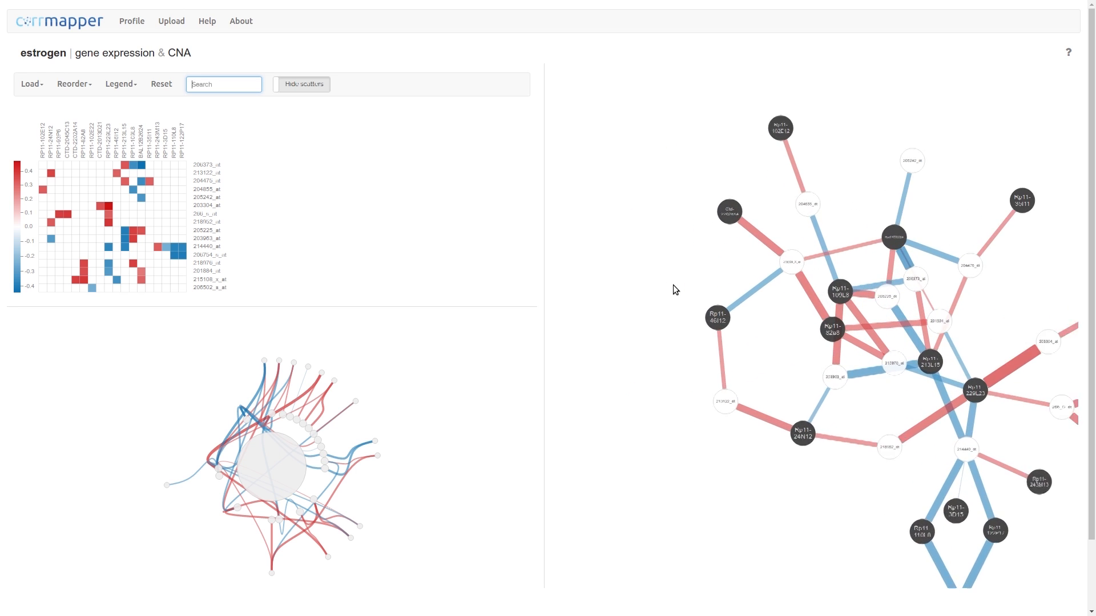
pyautogui.click(765, 294)
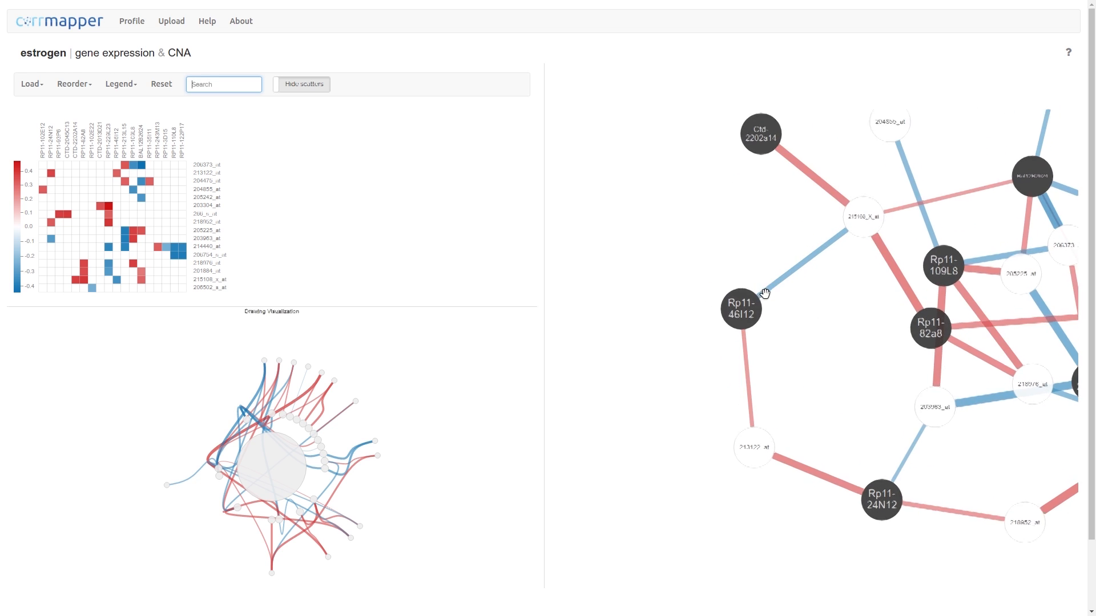
pyautogui.click(810, 349)
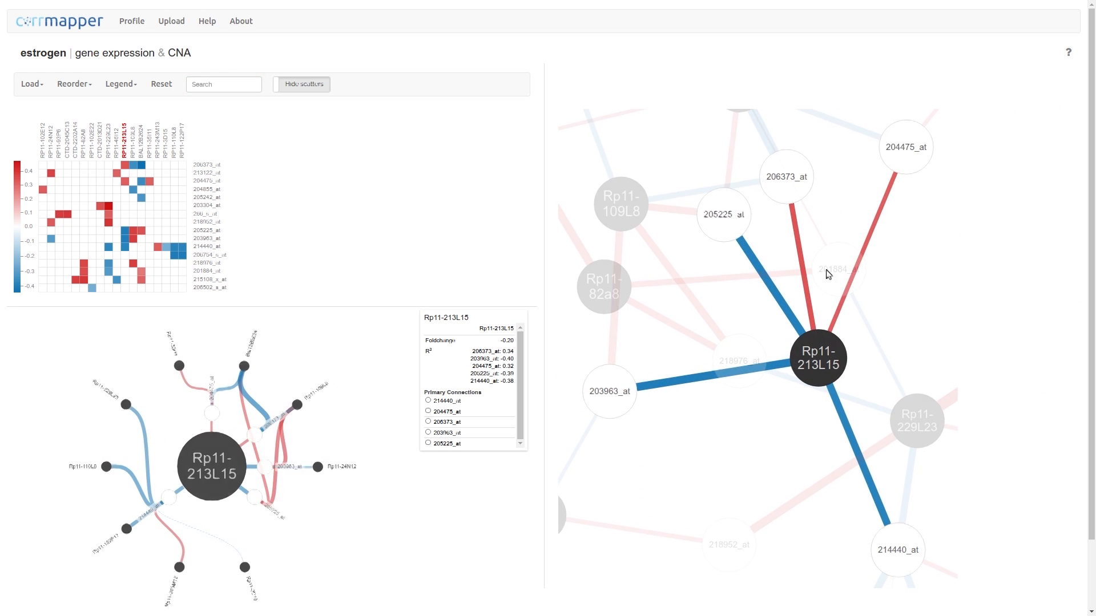
# - Focus the network on Bal12B2624, then move the focus through connected nodes 206373_at, 205242_at and 201884_at
pyautogui.click(773, 171)
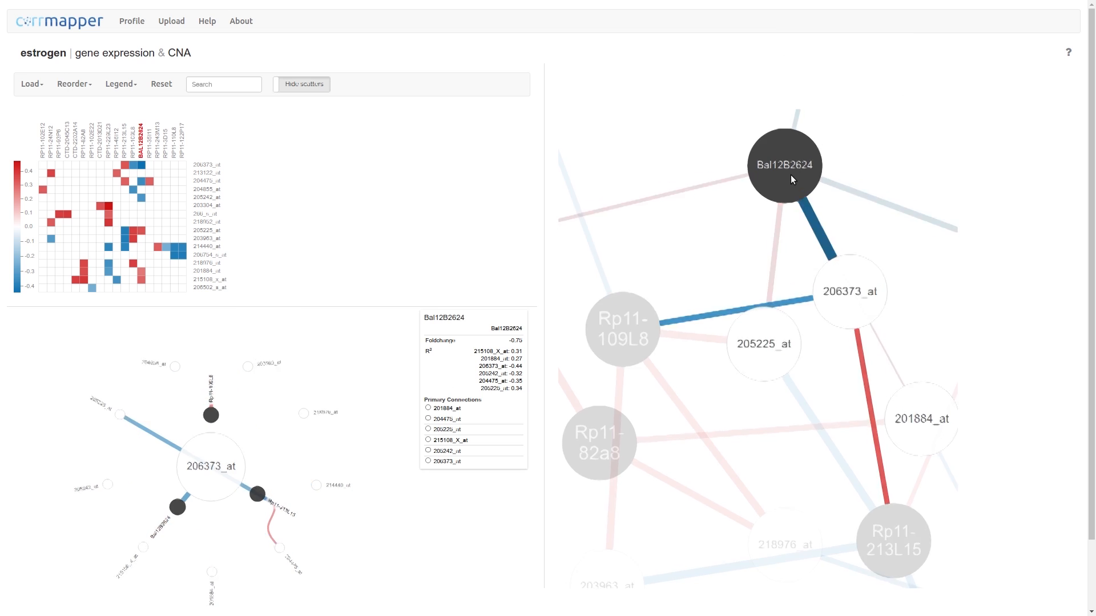
pyautogui.click(793, 179)
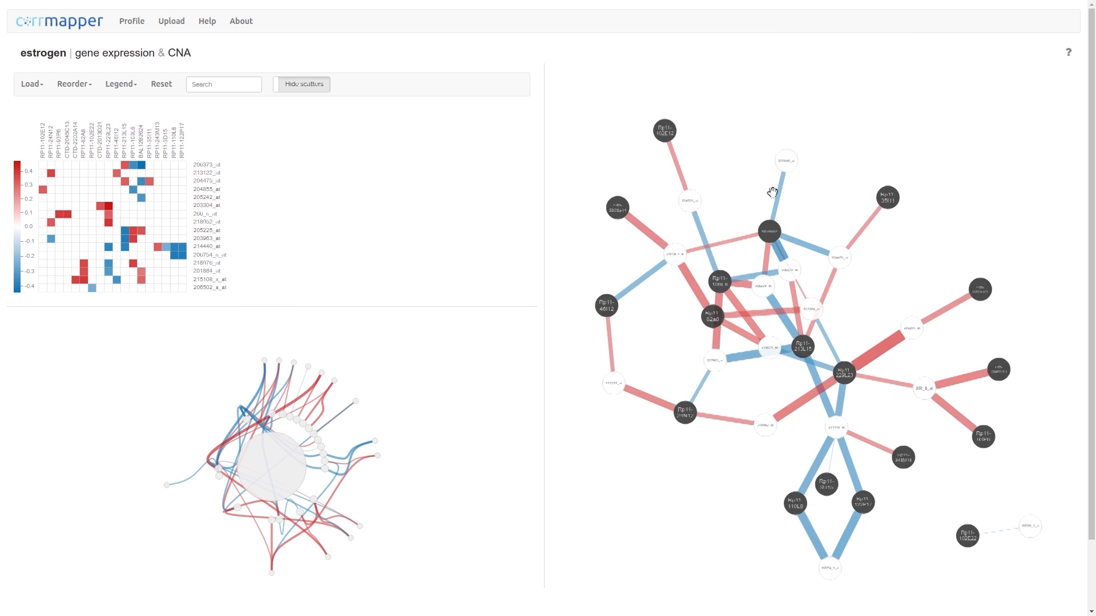
pyautogui.click(265, 361)
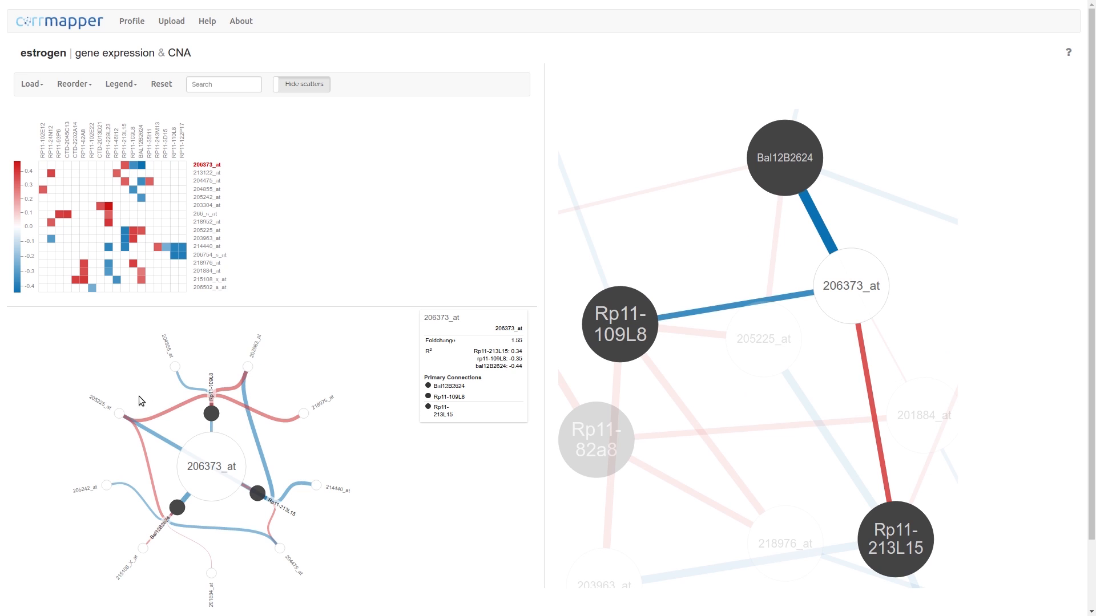
pyautogui.click(119, 411)
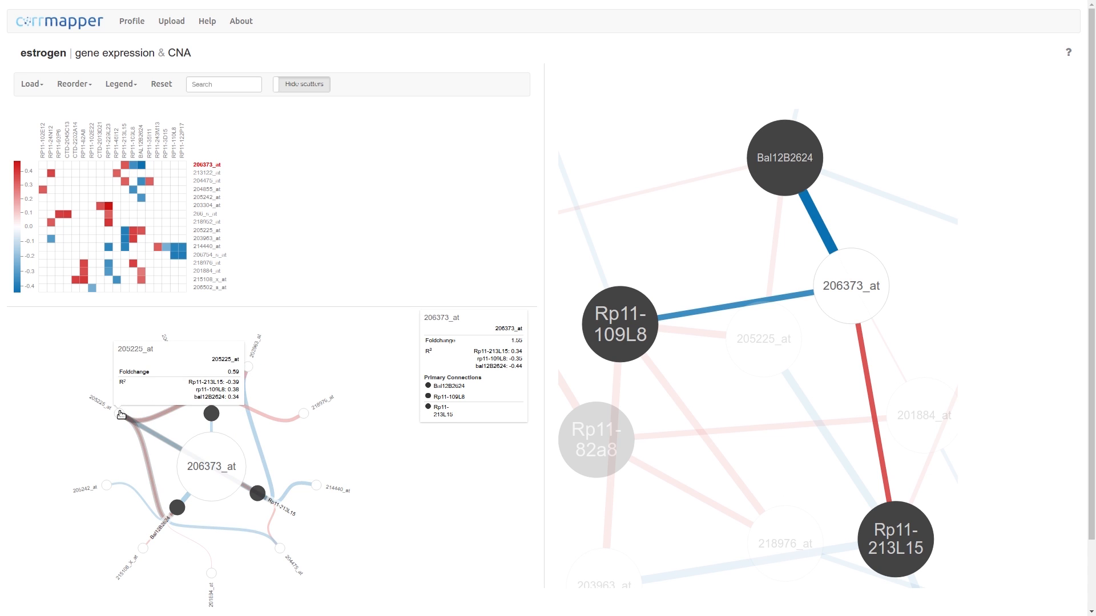
pyautogui.click(109, 488)
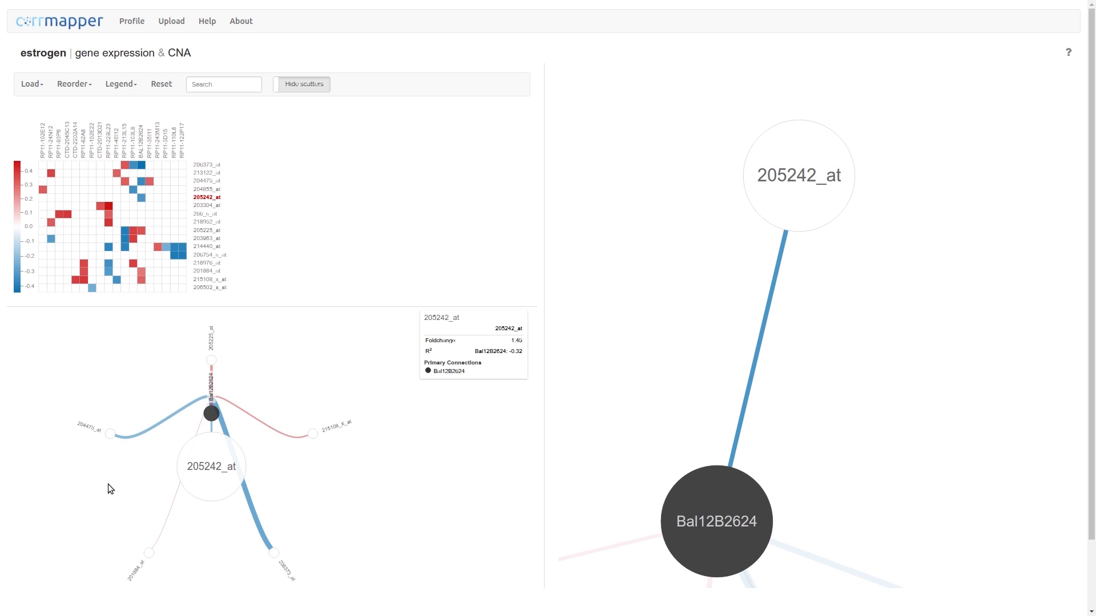
pyautogui.moveTo(150, 560)
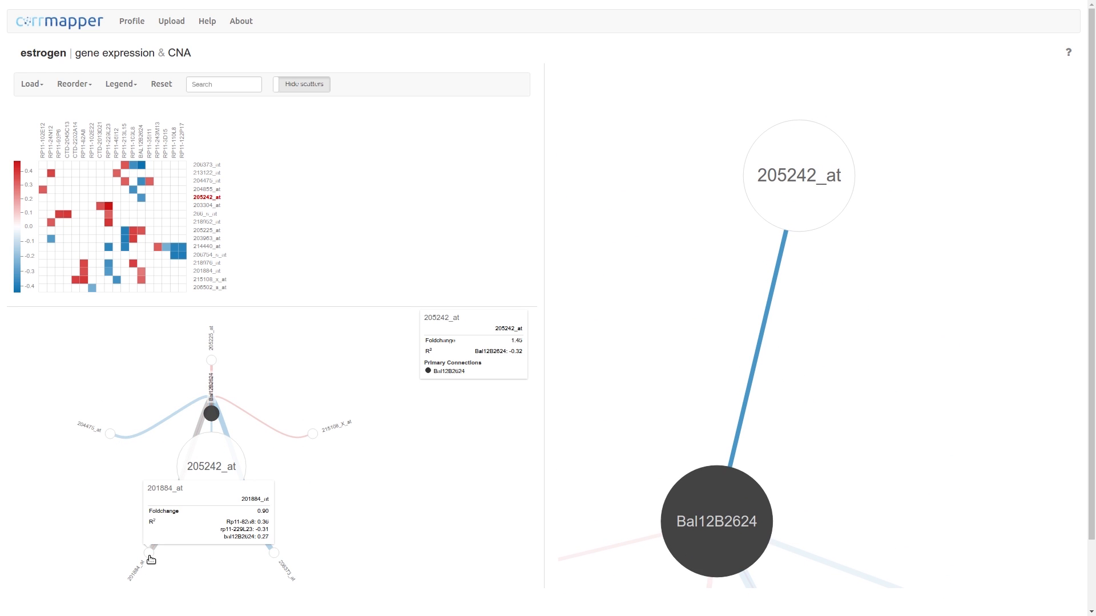
pyautogui.click(150, 556)
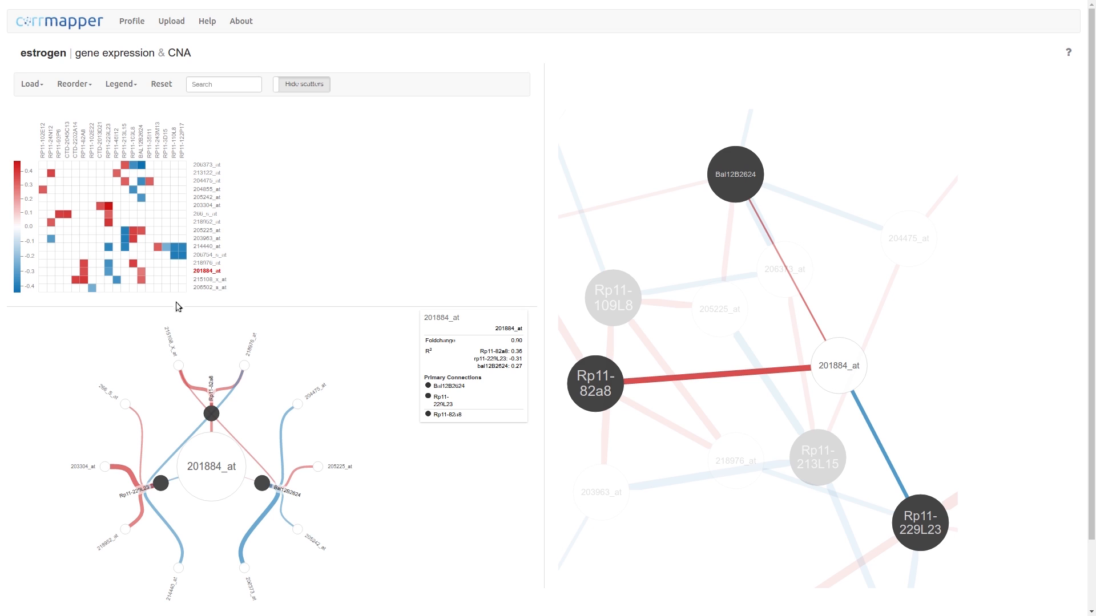
# - Focus the network on heatmap rows 214440_at, 266_s_at, 204475_at and 206373_at in turn, then clear the focus
pyautogui.click(208, 247)
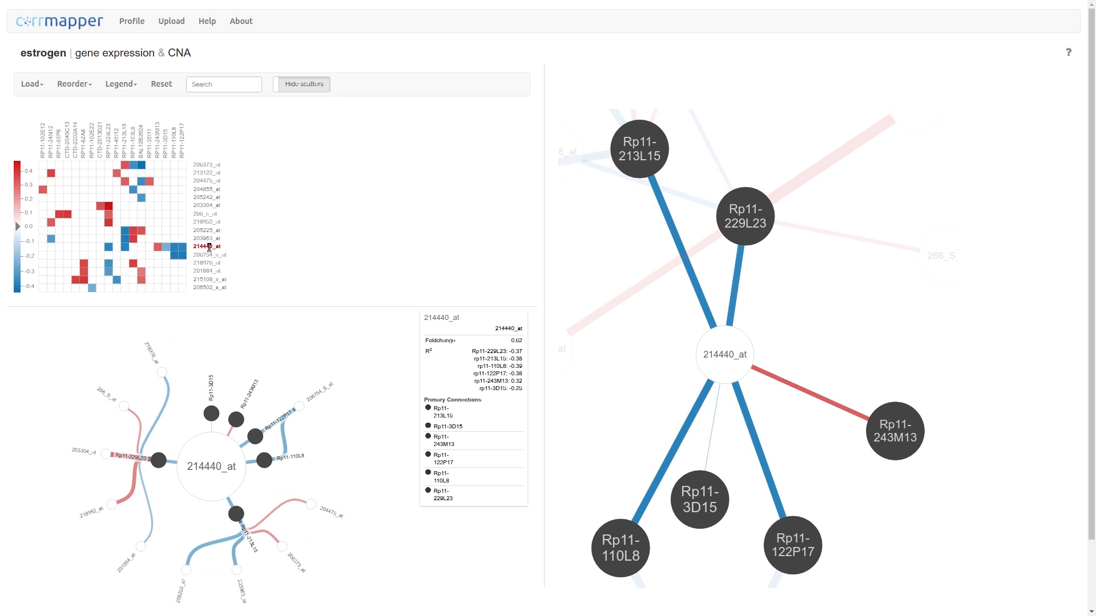
pyautogui.click(206, 214)
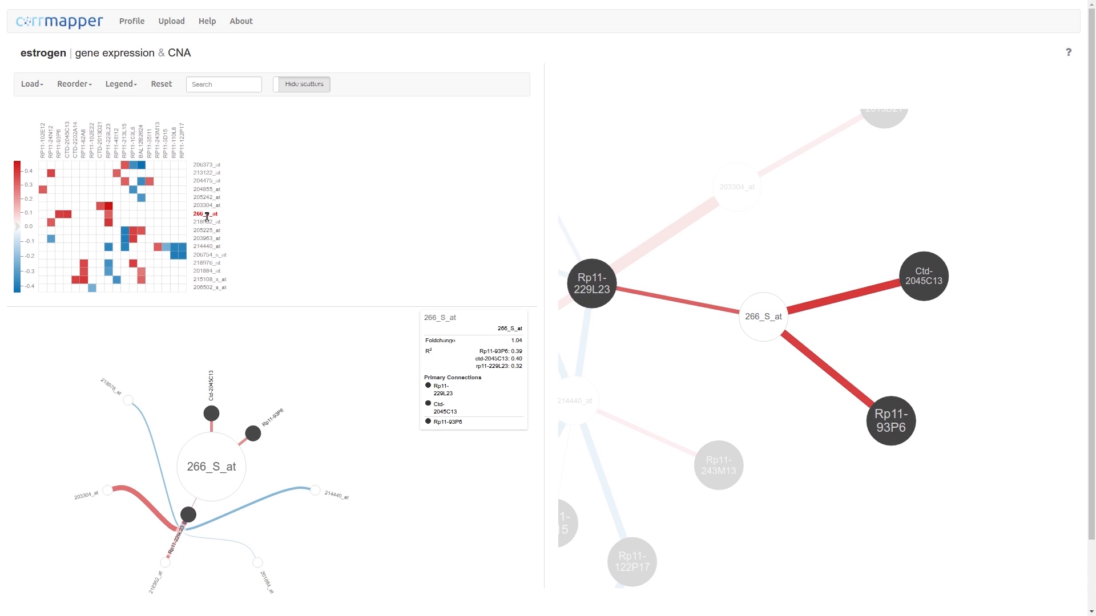
pyautogui.click(205, 181)
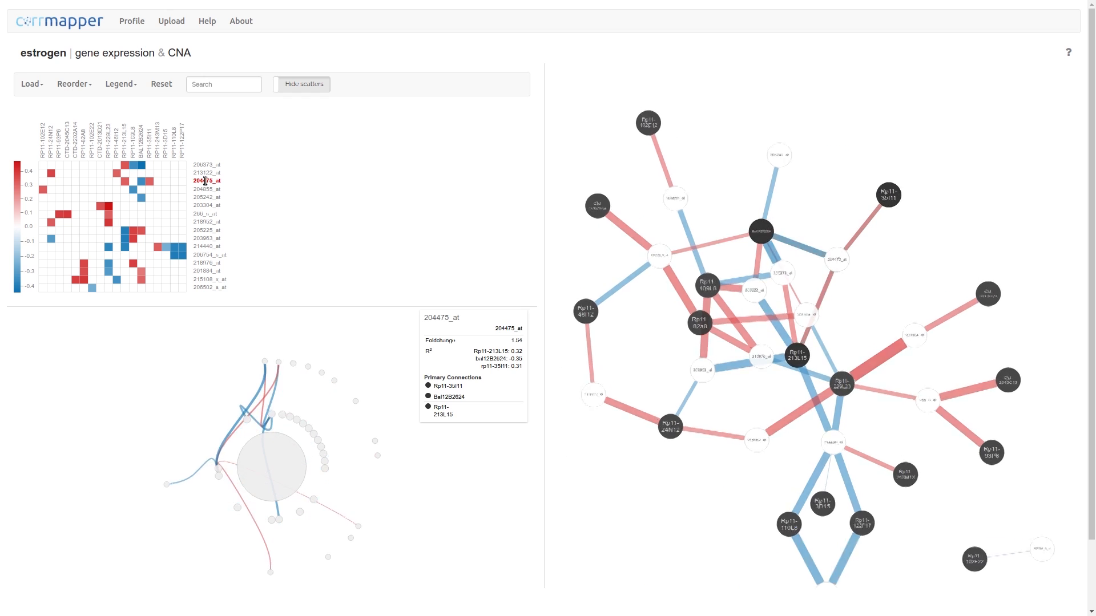
pyautogui.click(205, 165)
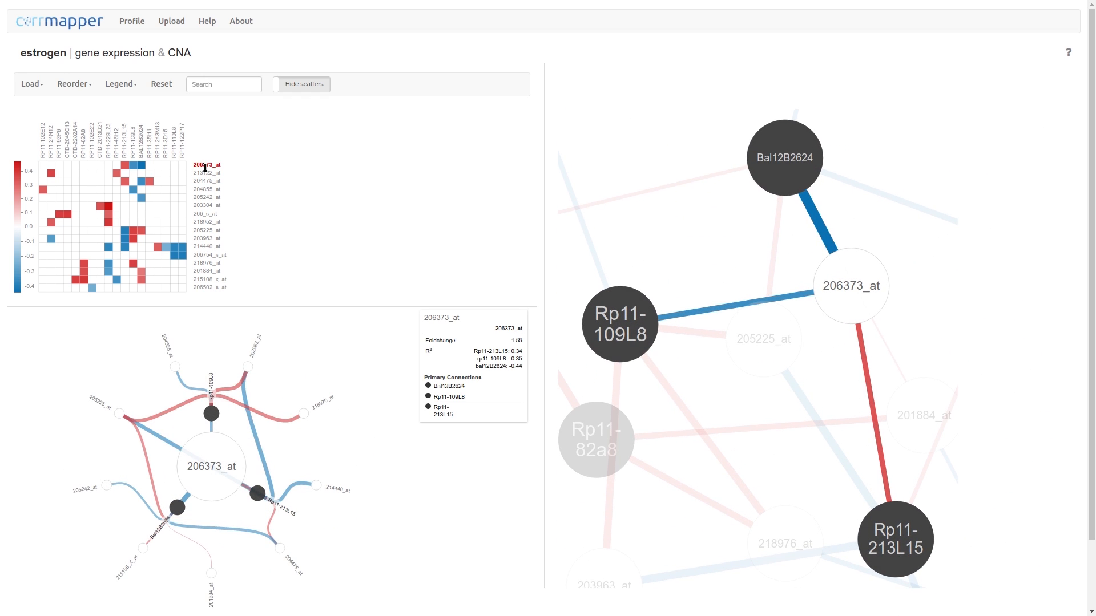
pyautogui.click(205, 166)
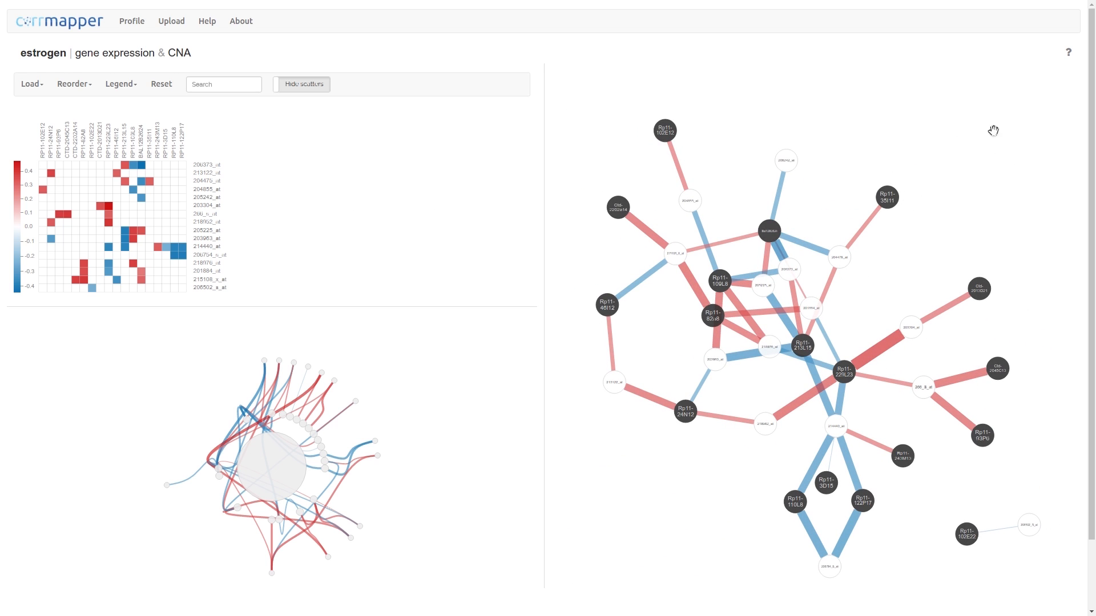
# - Step through the explorer page's help tour
pyautogui.click(1068, 57)
pyautogui.press('Right')
pyautogui.press('Right')
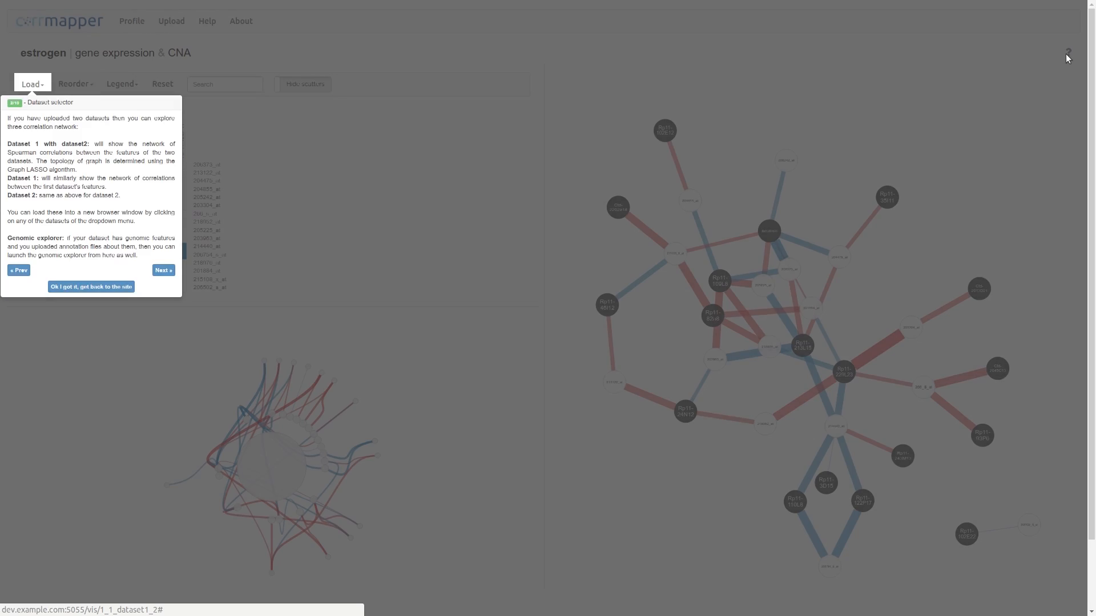
pyautogui.press('Right')
pyautogui.press('Right')
pyautogui.press('Right')
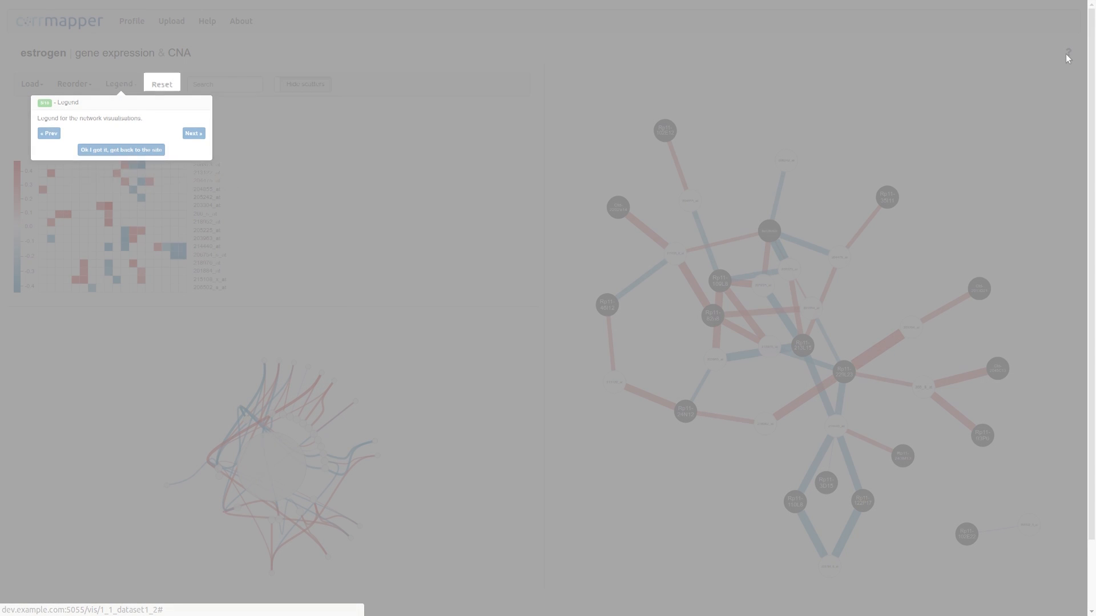
pyautogui.press('Right')
pyautogui.press('Right')
pyautogui.press('Right')
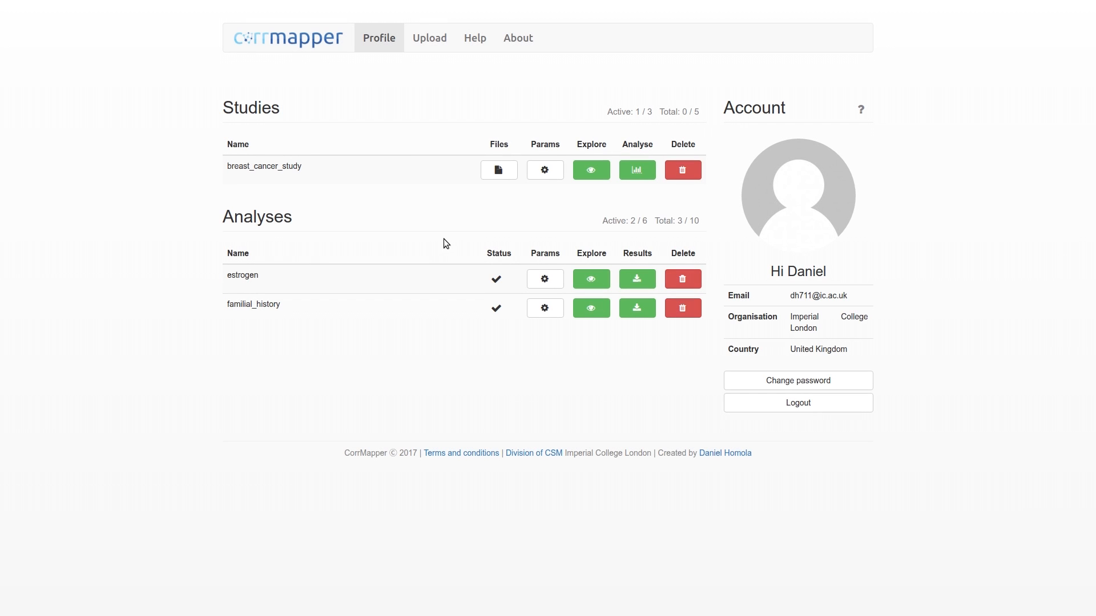
# - Check the breast_cancer_study parameters, then open the familial_history analysis in its Genomic explorer
pyautogui.click(541, 174)
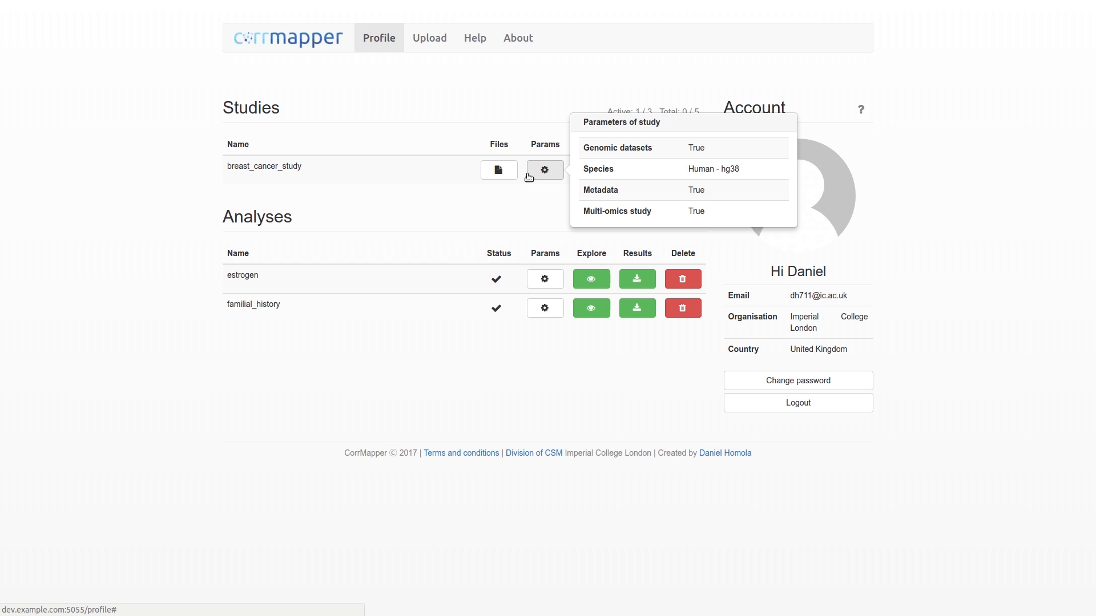
pyautogui.click(499, 173)
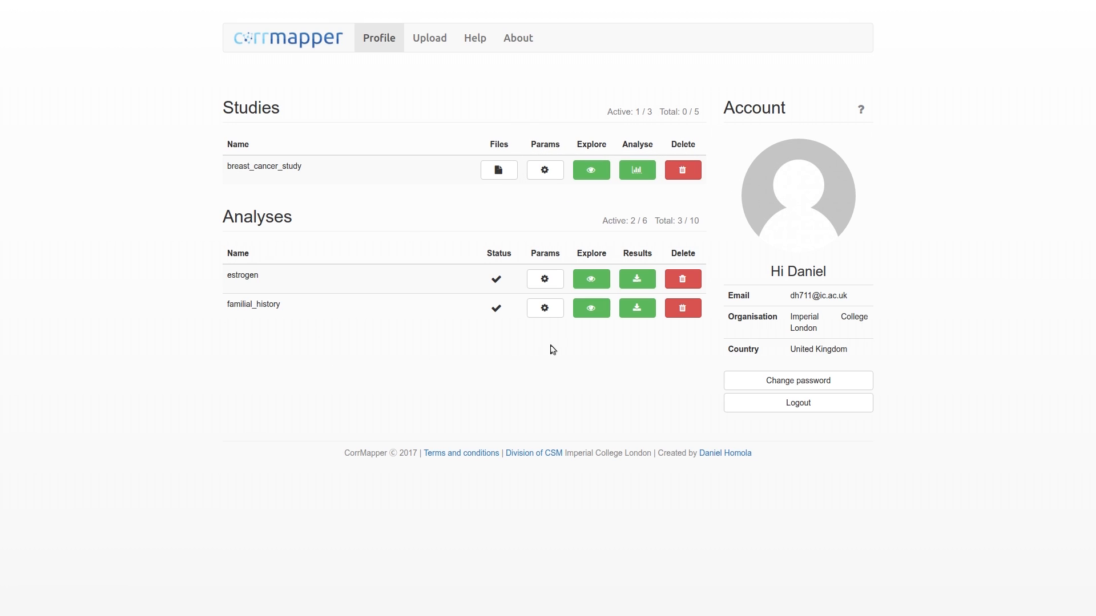
pyautogui.moveTo(547, 313)
pyautogui.click(590, 313)
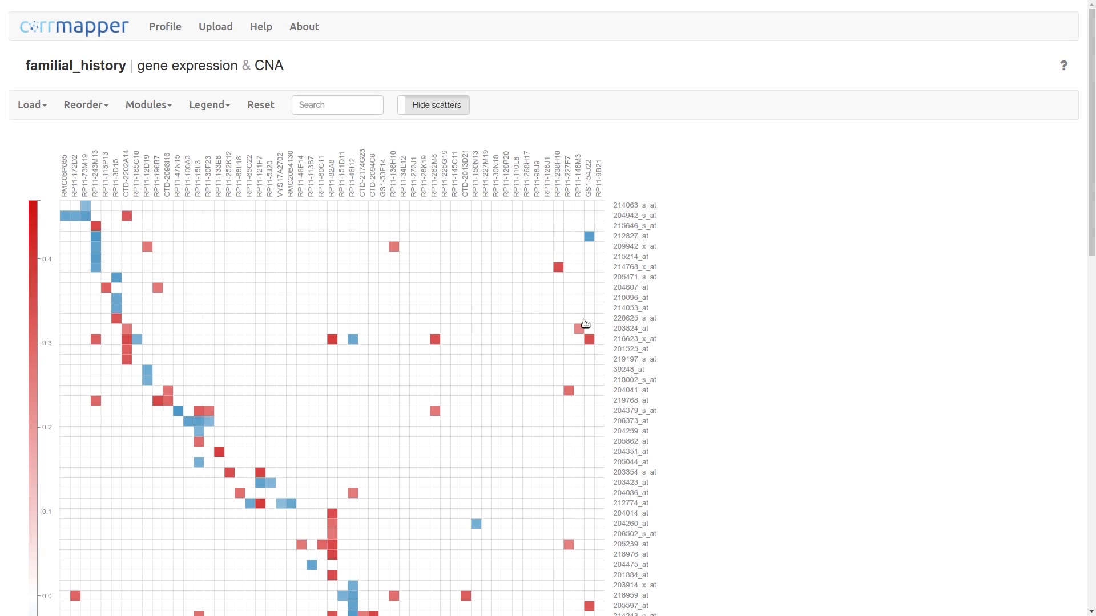
pyautogui.click(33, 106)
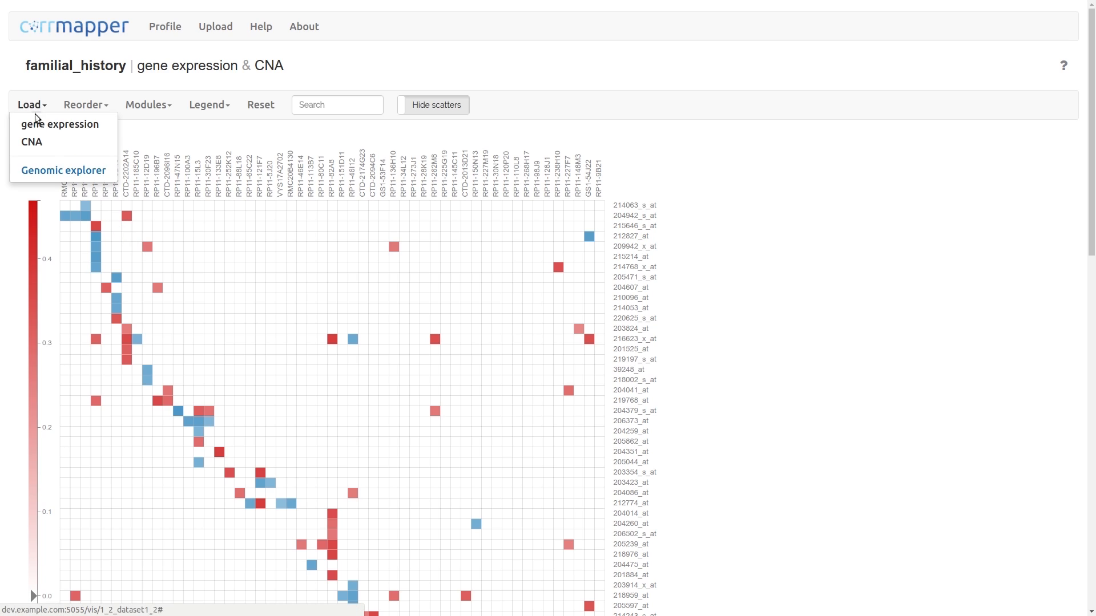
pyautogui.click(51, 171)
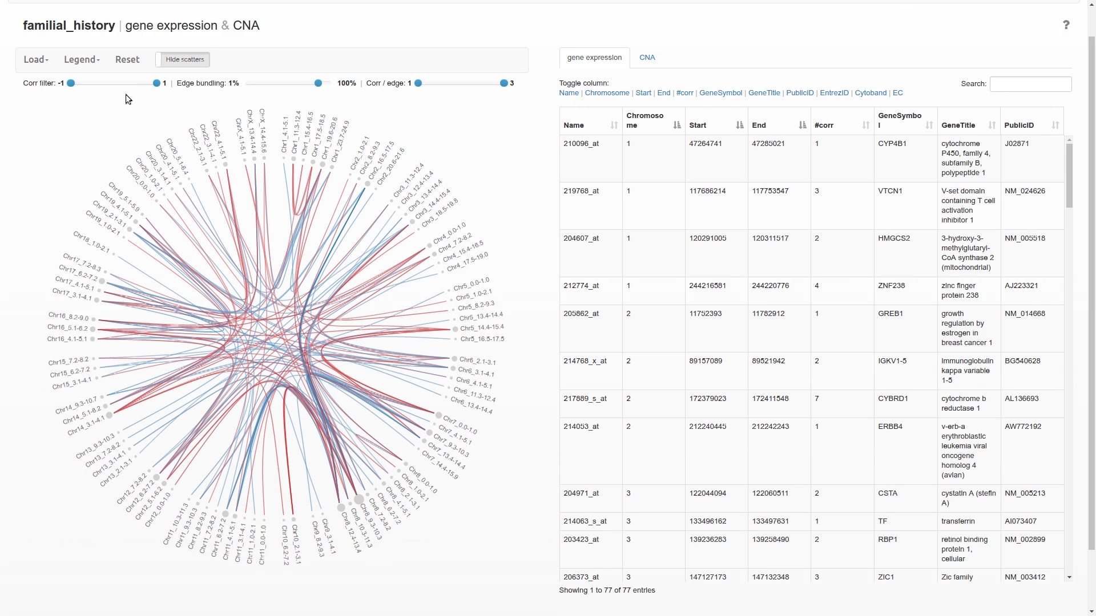
pyautogui.moveTo(156, 84)
pyautogui.mouseDown()
pyautogui.moveTo(91, 91)
pyautogui.moveTo(157, 86)
pyautogui.mouseUp()
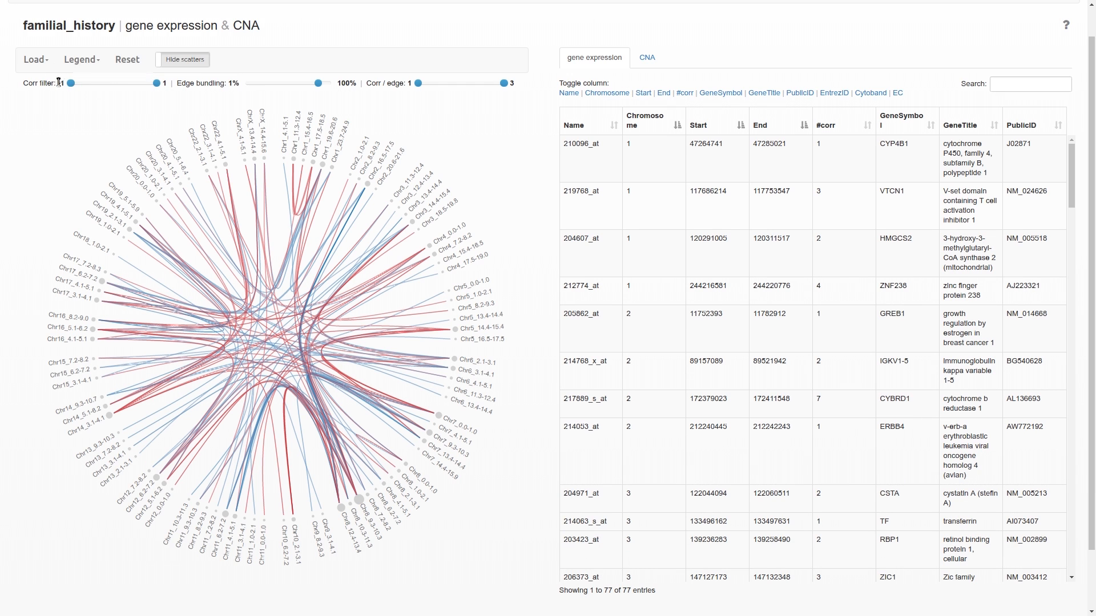
pyautogui.moveTo(70, 85)
pyautogui.mouseDown()
pyautogui.moveTo(123, 85)
pyautogui.moveTo(71, 86)
pyautogui.mouseUp()
pyautogui.moveTo(420, 90)
pyautogui.moveTo(421, 86); pyautogui.dragTo(396, 85)
# - Try to switch the feature table to the CNA dataset
pyautogui.click(655, 147)
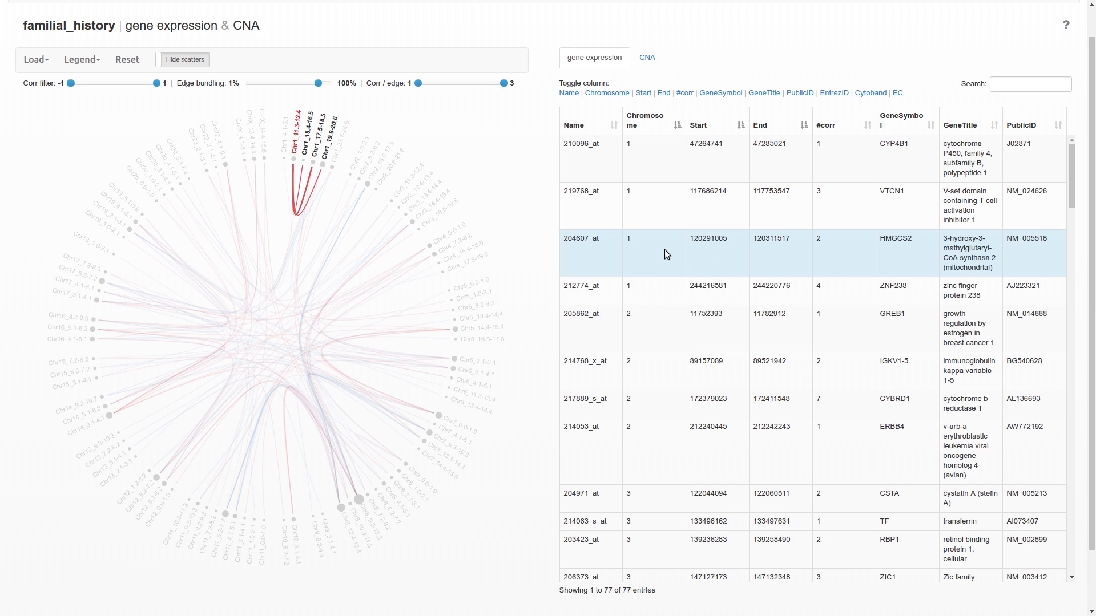
pyautogui.click(647, 64)
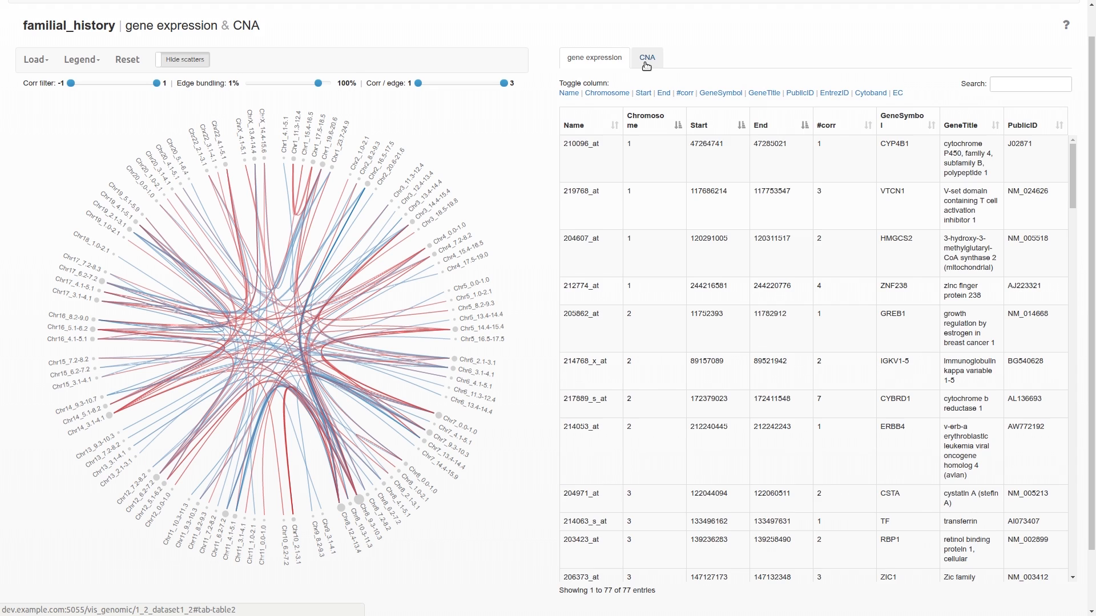
pyautogui.click(645, 64)
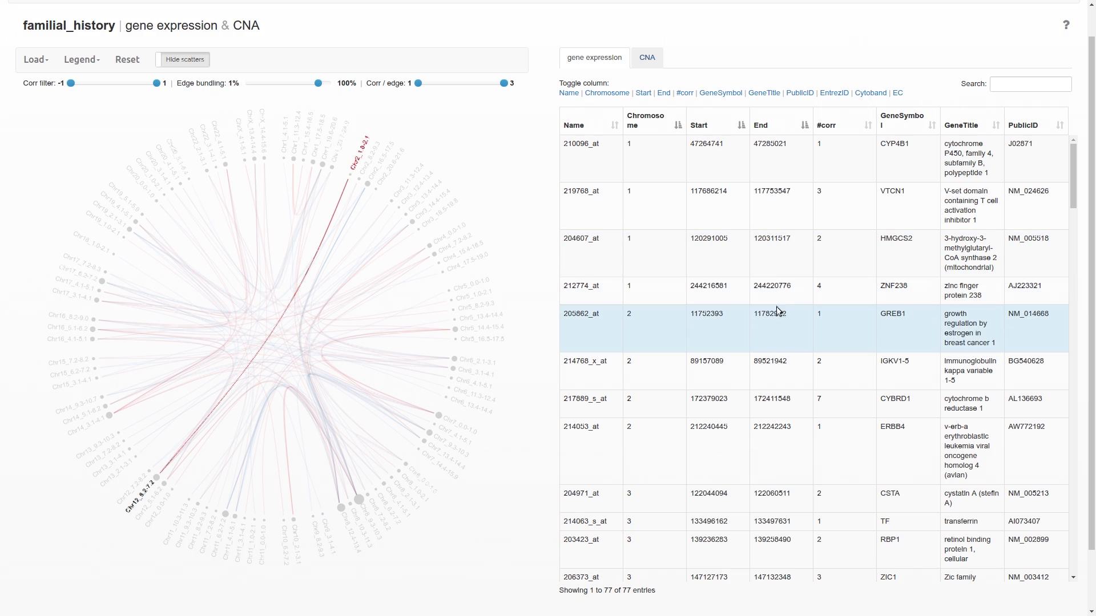
# - Expand the 217889_s_at row to inspect its correlated features and scatter plots, then collapse it
pyautogui.scroll(-3, 783, 369)
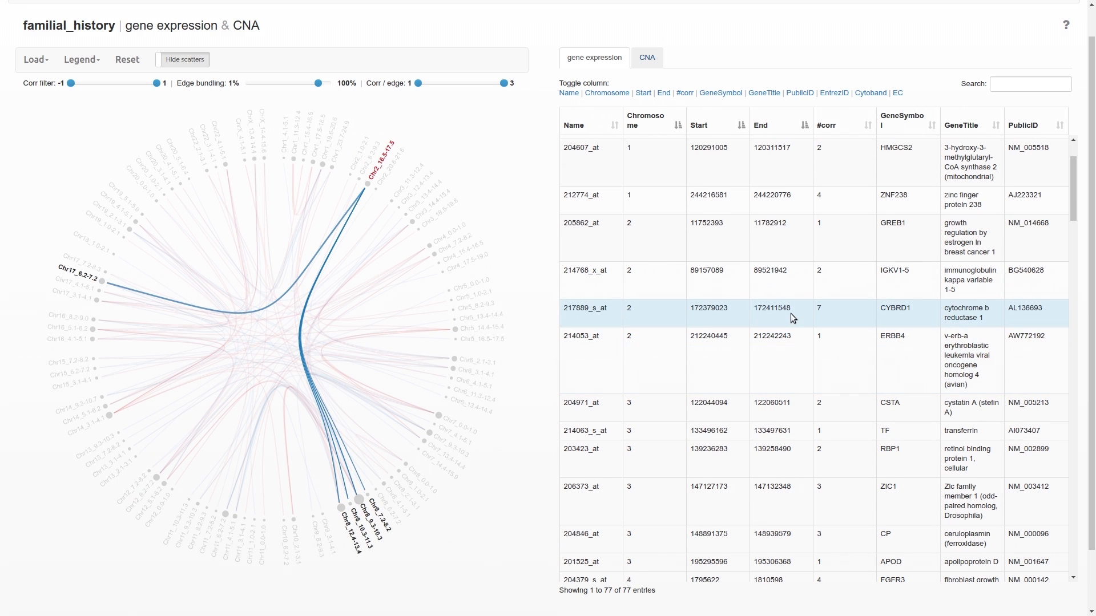
pyautogui.click(792, 315)
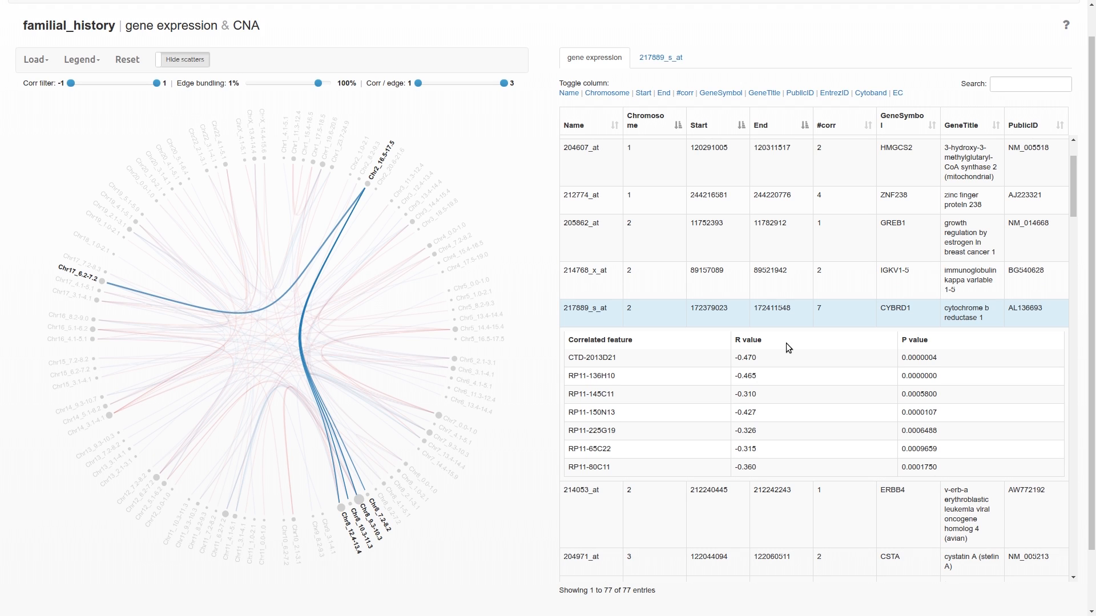
pyautogui.moveTo(788, 357)
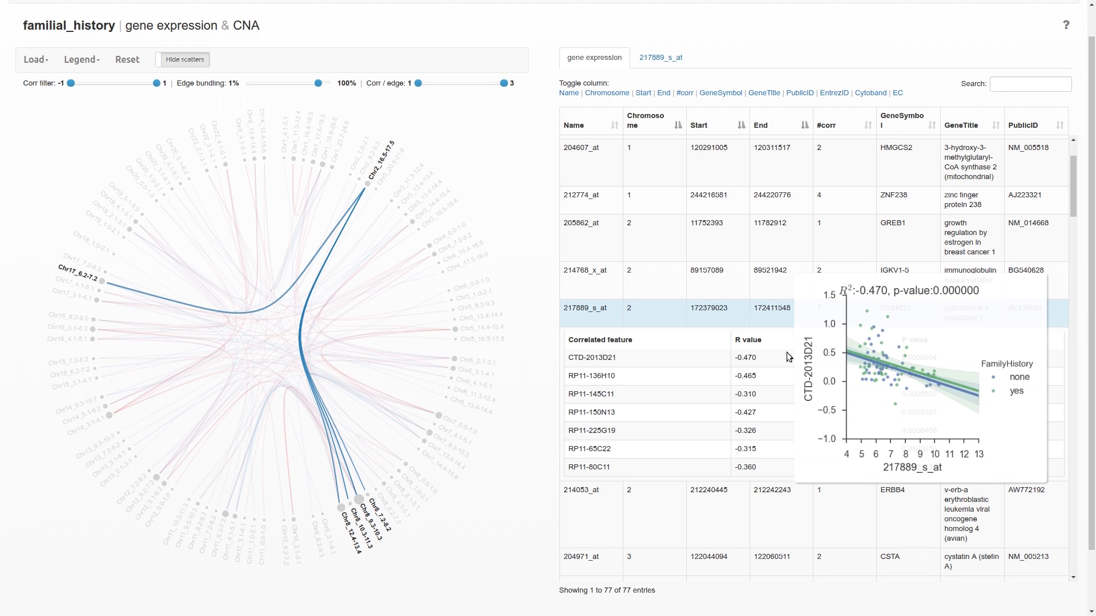
pyautogui.moveTo(781, 393)
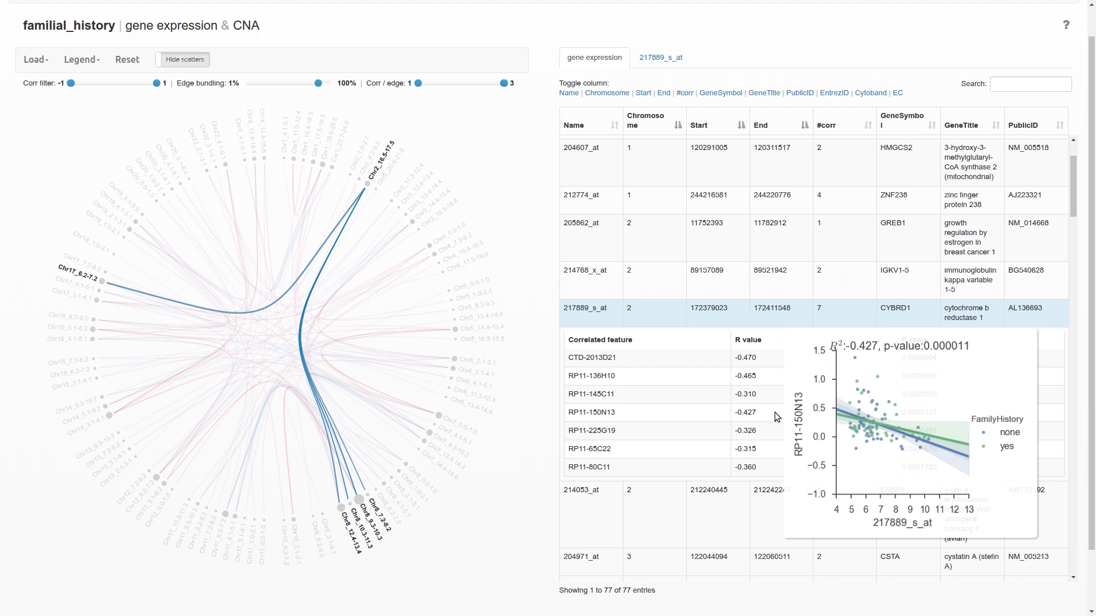
pyautogui.moveTo(777, 428)
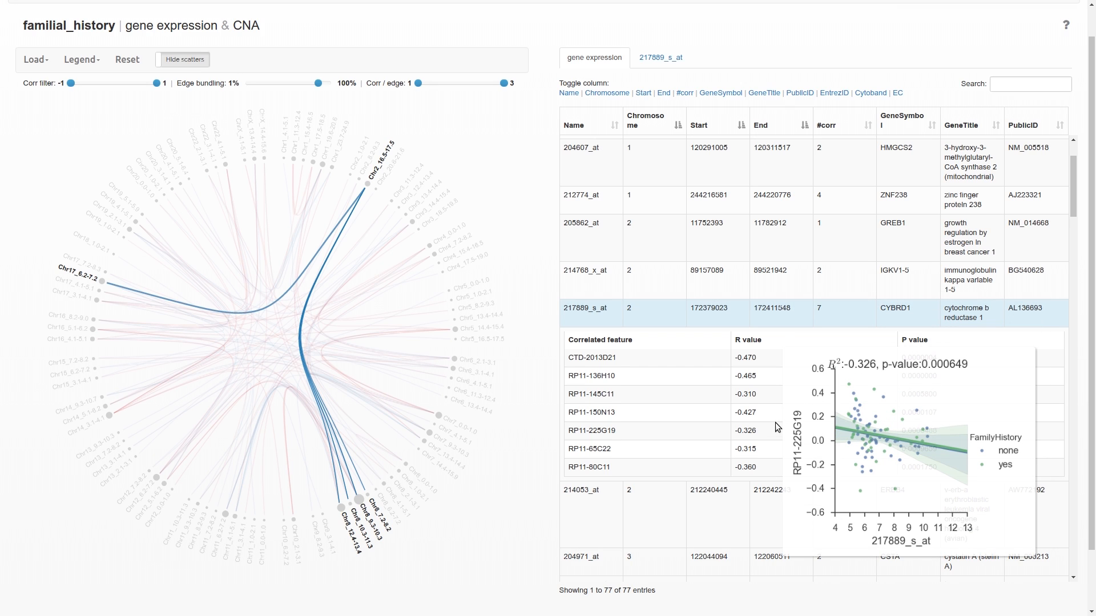
pyautogui.click(704, 320)
# - Sort the gene expression table by GeneSymbol in descending order
pyautogui.click(838, 125)
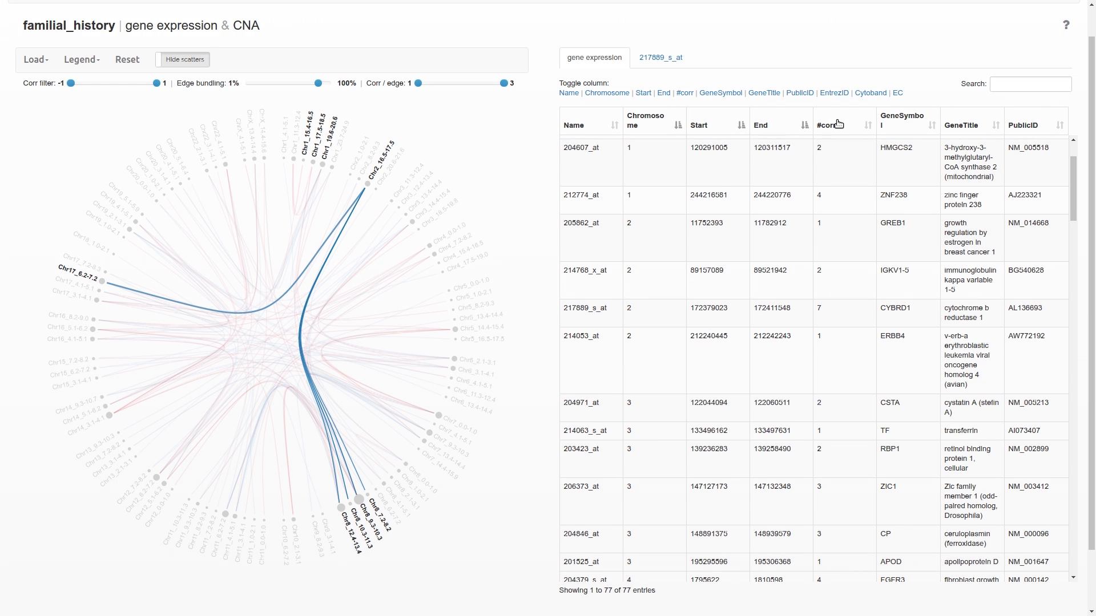
pyautogui.click(900, 125)
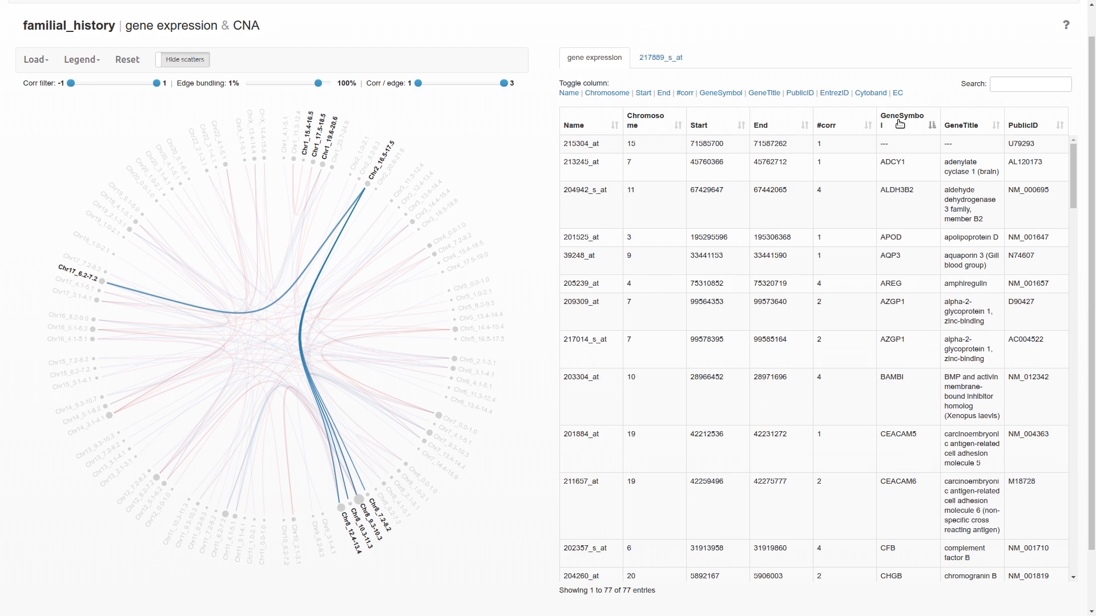
pyautogui.click(901, 125)
# - Search the gene expression table for growt and highlight both matching genes
pyautogui.click(1005, 84)
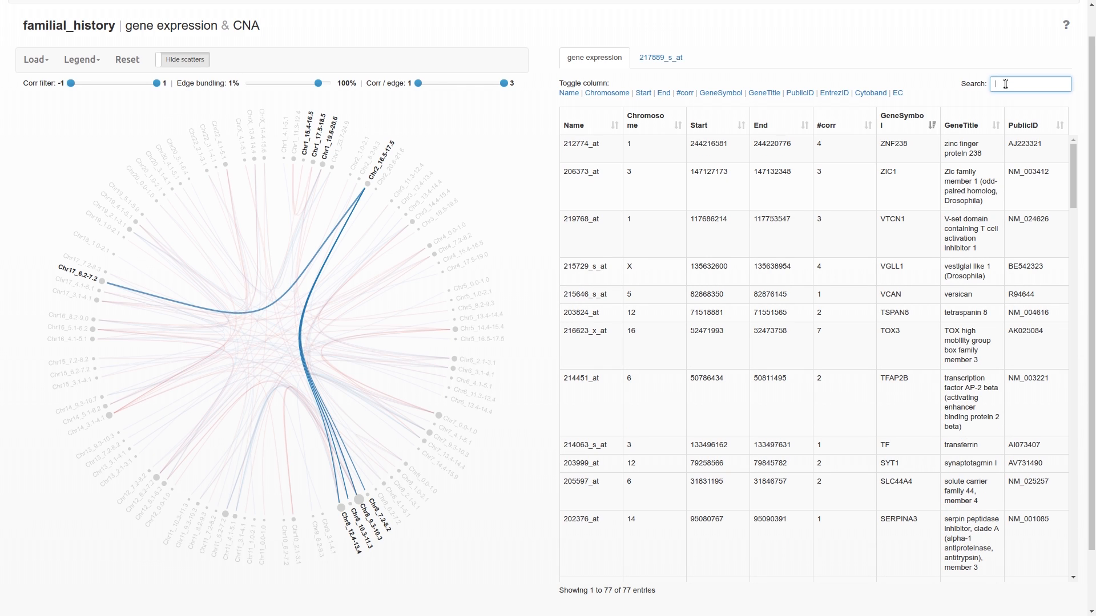
pyautogui.write('growt')
pyautogui.click(966, 160)
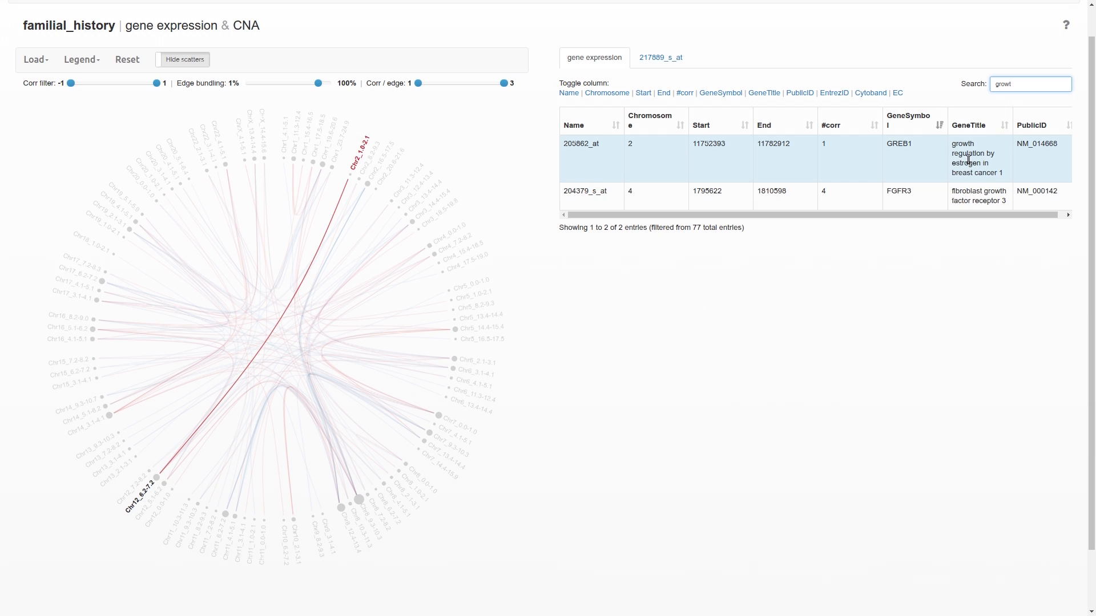
pyautogui.click(971, 190)
# - Clear the table search and the highlighted chromosome links in the circular plot
pyautogui.press('BackSpace')
pyautogui.press('BackSpace')
pyautogui.press('BackSpace')
pyautogui.press('BackSpace')
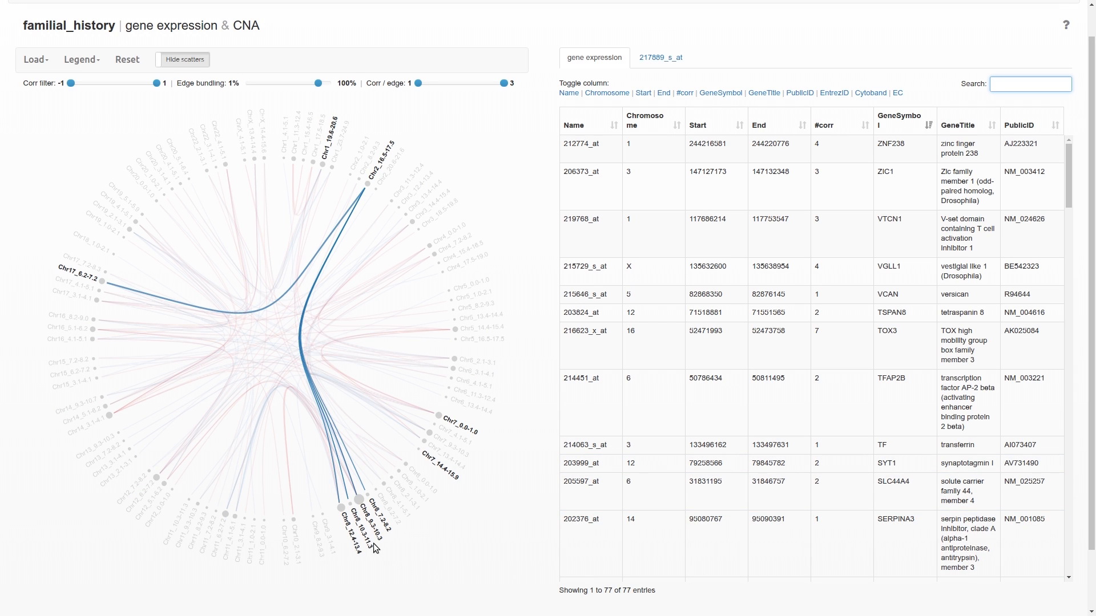
pyautogui.click(396, 546)
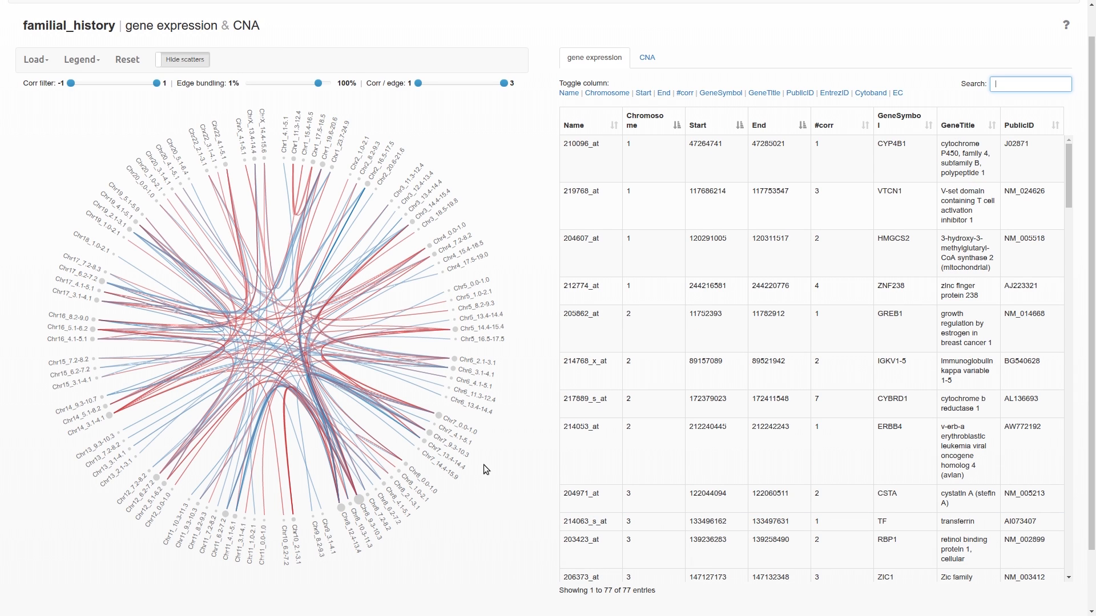
# - Step through the Genomic explorer's help tour
pyautogui.click(1068, 27)
pyautogui.press('Right')
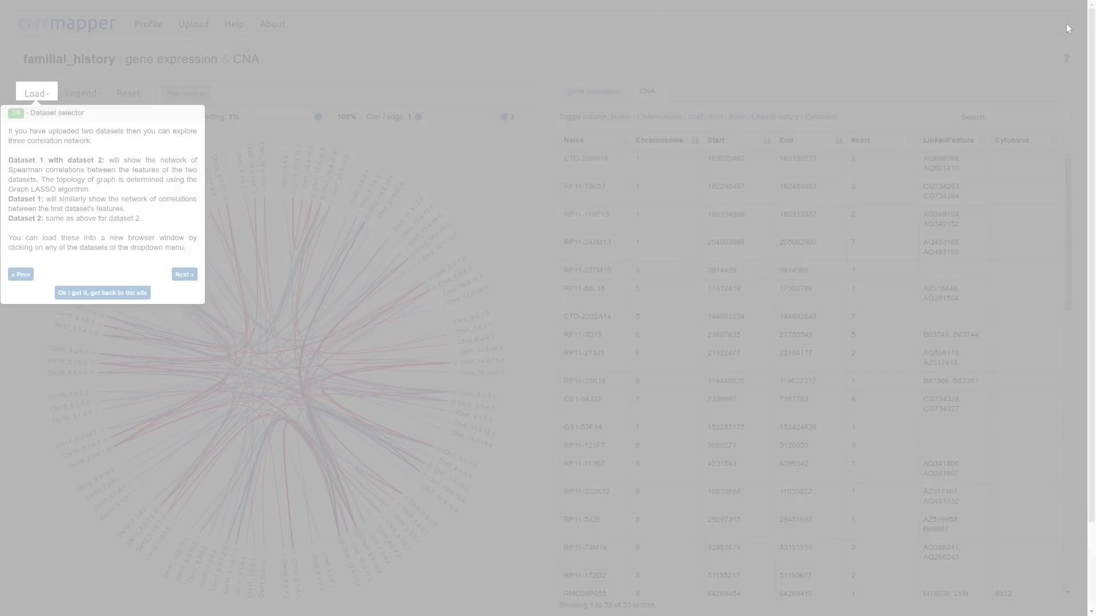
pyautogui.press('Right')
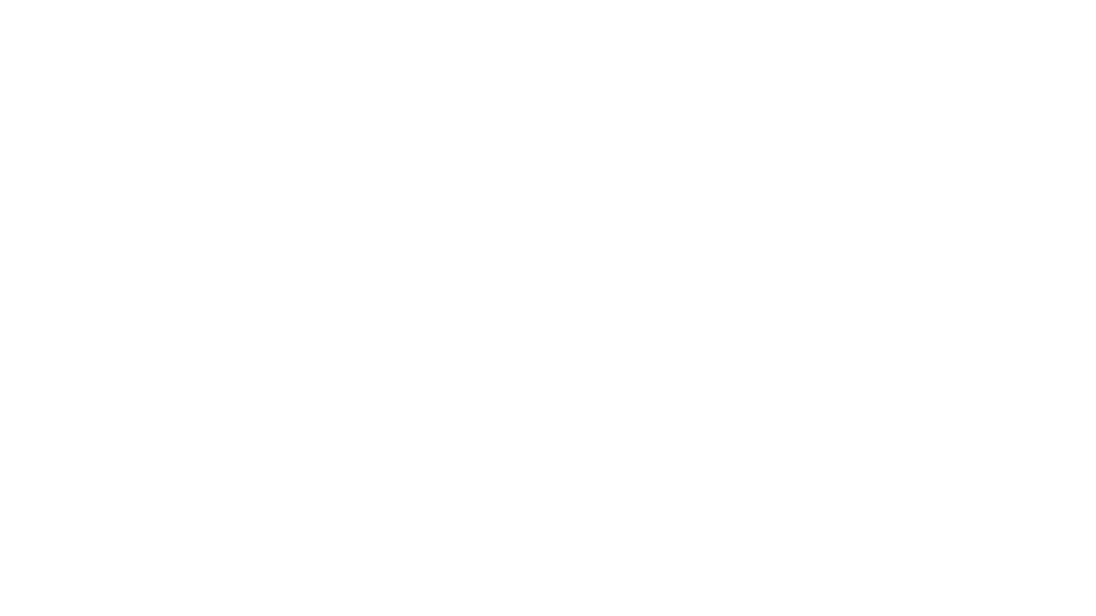